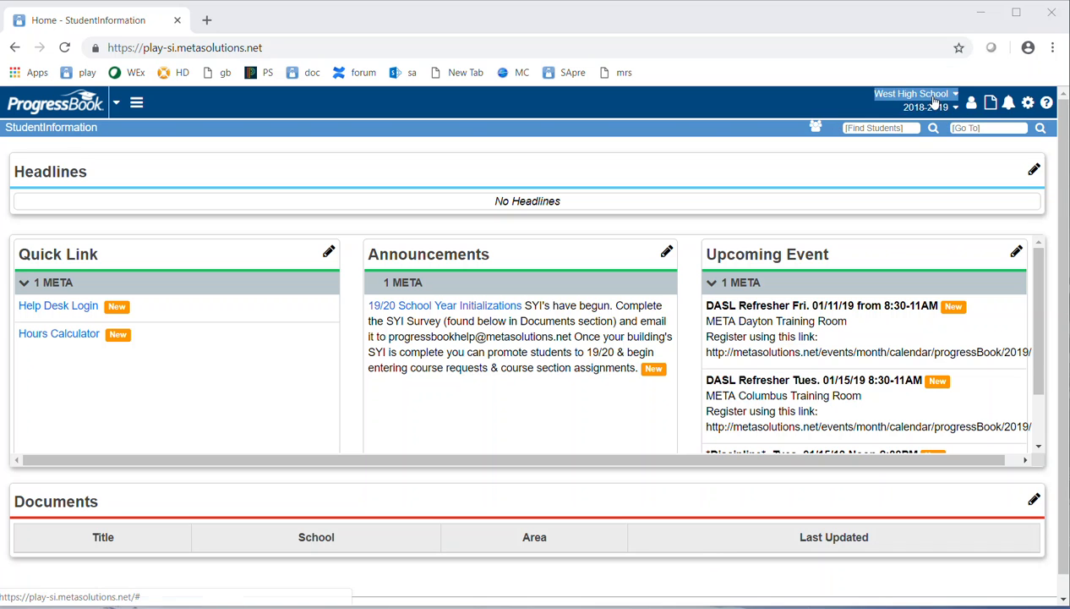
- Search the Go To box for 'promotion' to find the Student Promotion screens
left_click(959, 127)
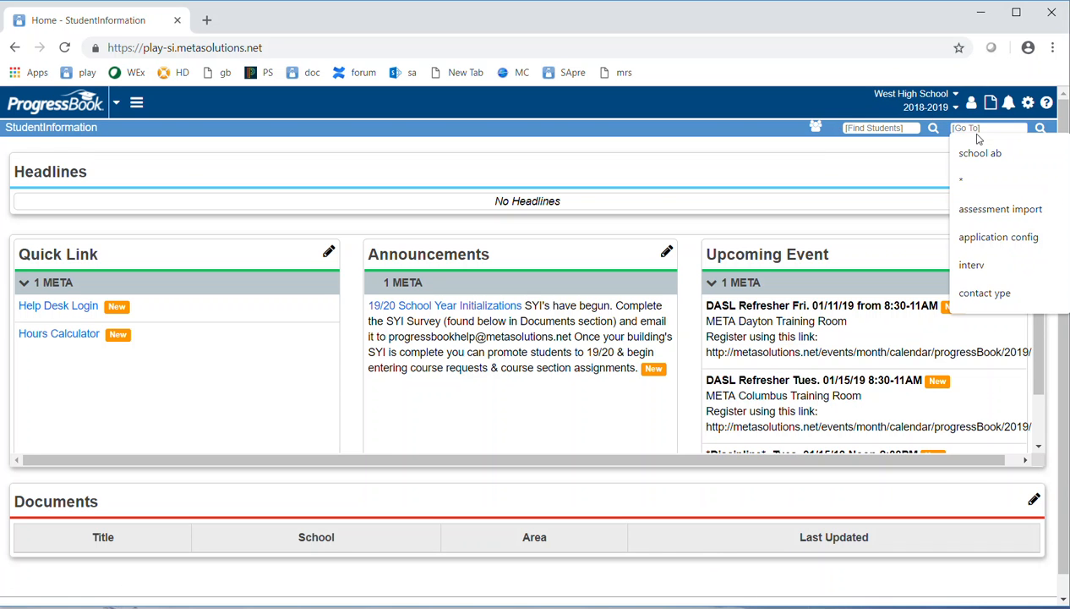
type("pro")
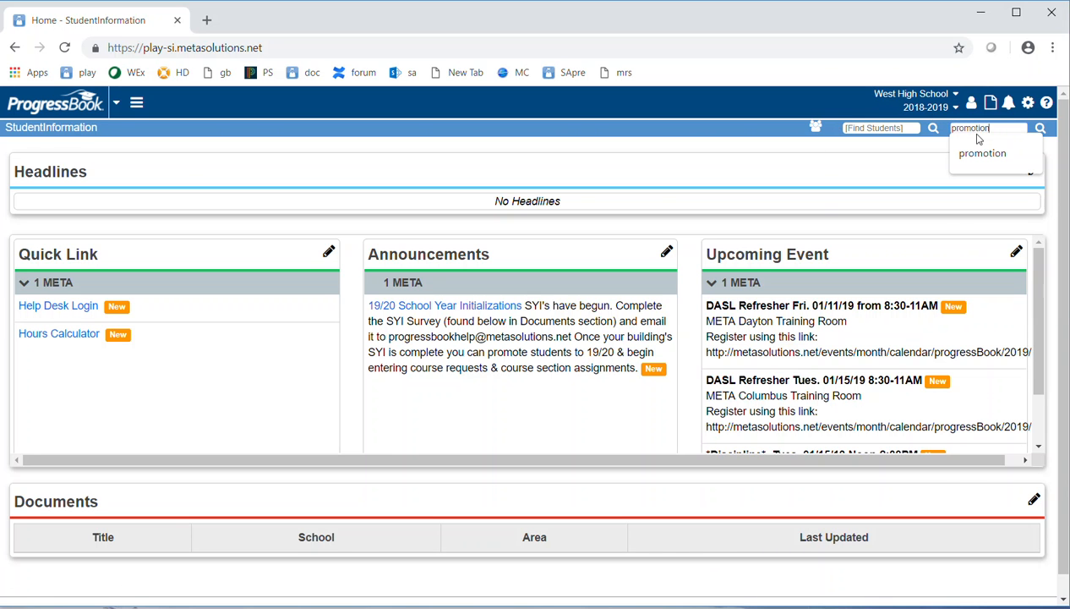
type("motion")
key("Return")
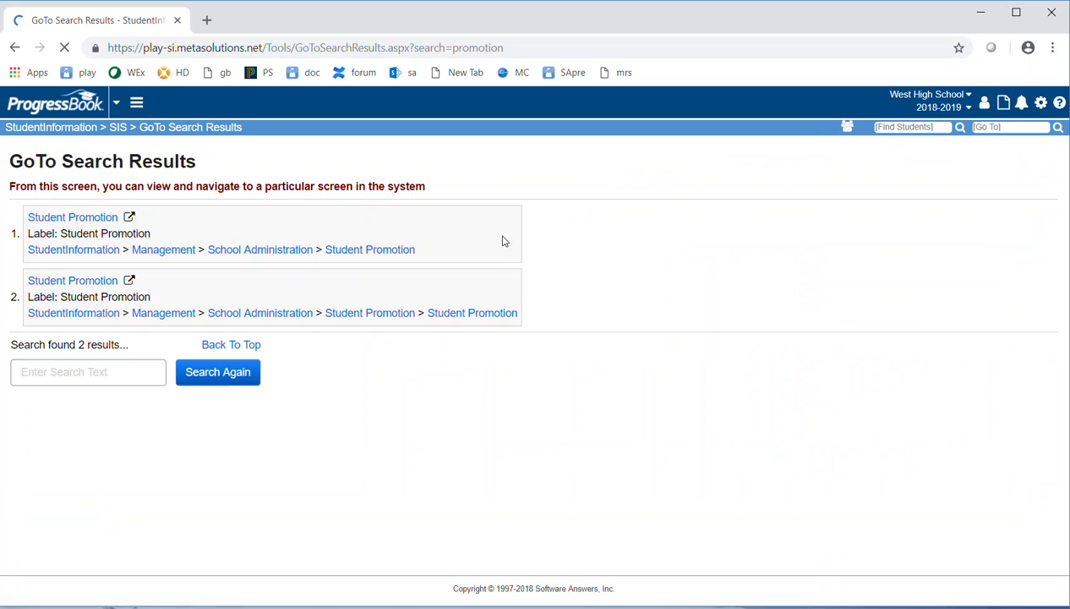
- Open Student Promotion and skip the empty grade-level and track checks to reach Promote Students
left_click(475, 315)
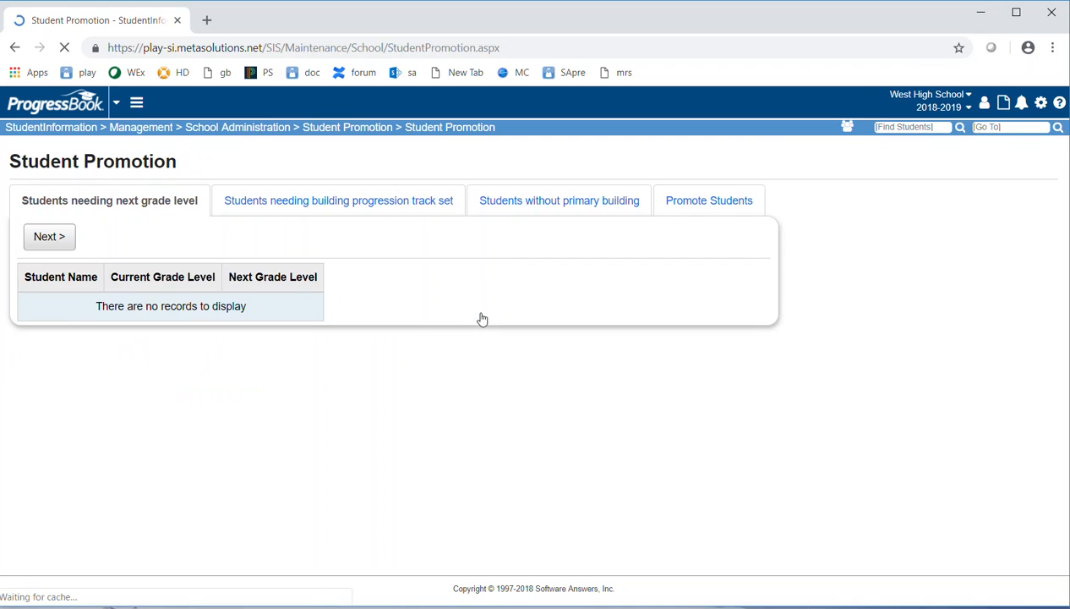
left_click(63, 240)
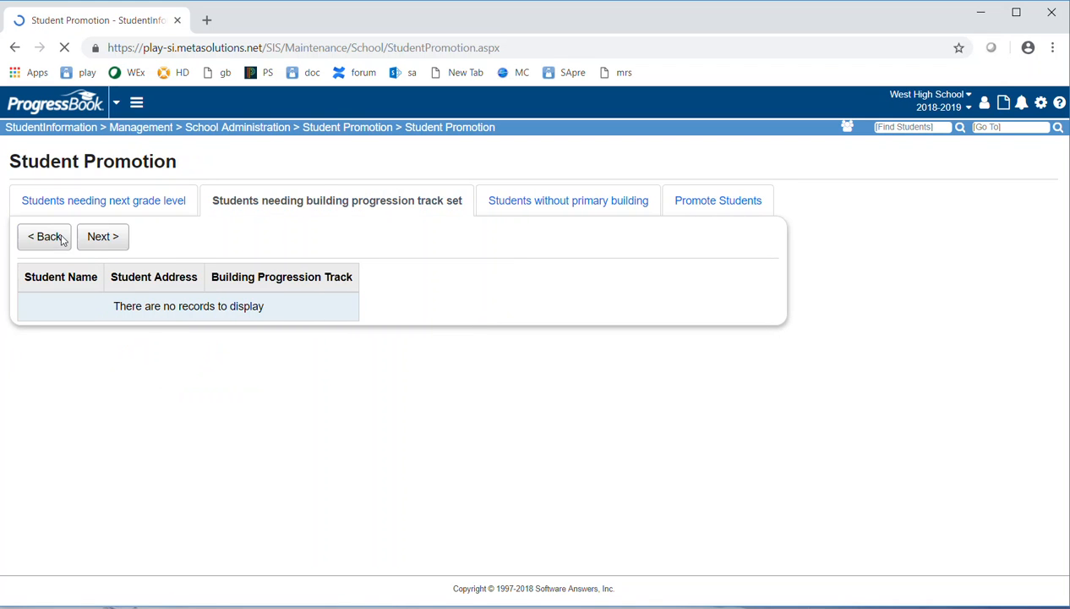
left_click(110, 240)
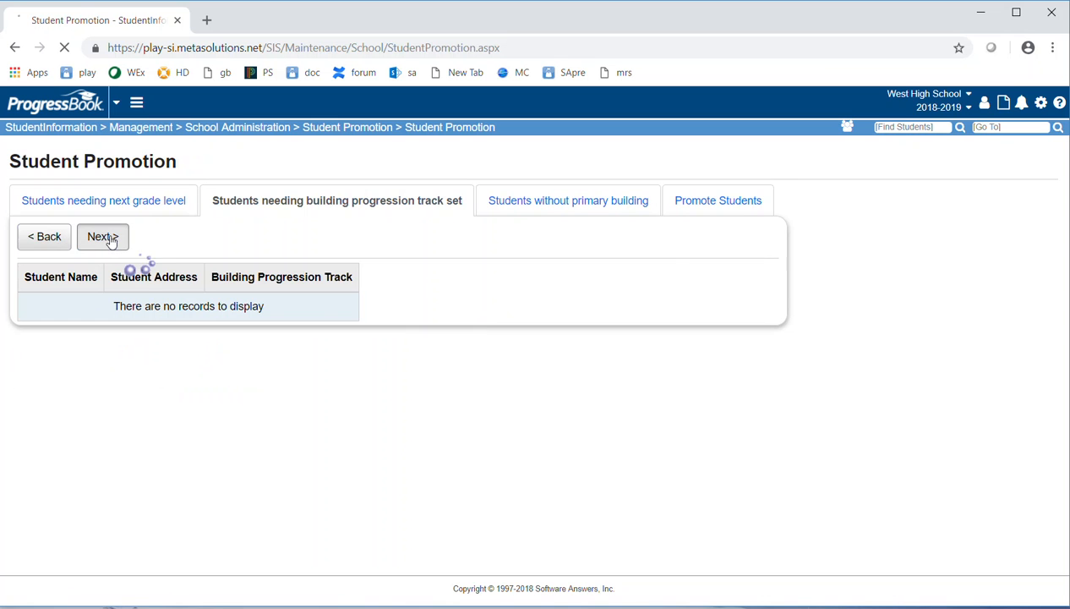
left_click(112, 240)
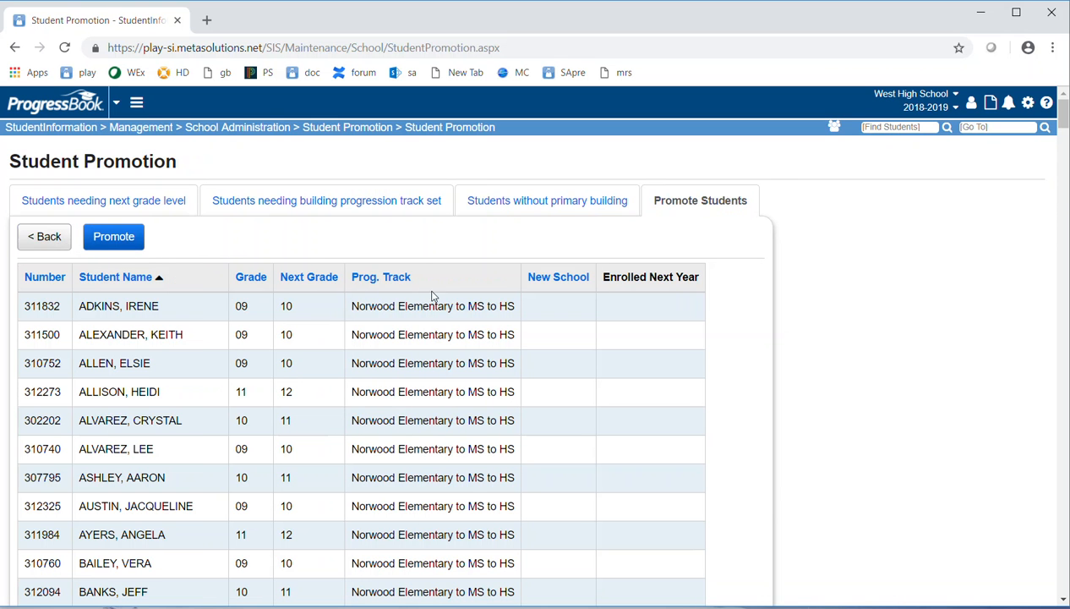
- Review the Promote Students list of 09–11 students moving to grades 10–12
scroll(638, 281, "down", 1)
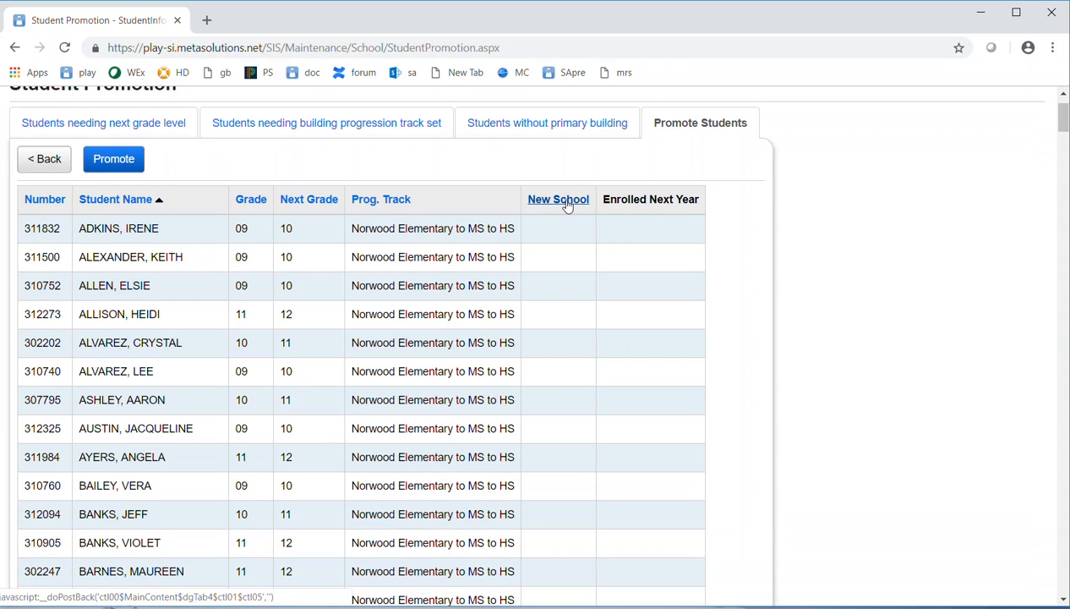
scroll(551, 338, "down", 7)
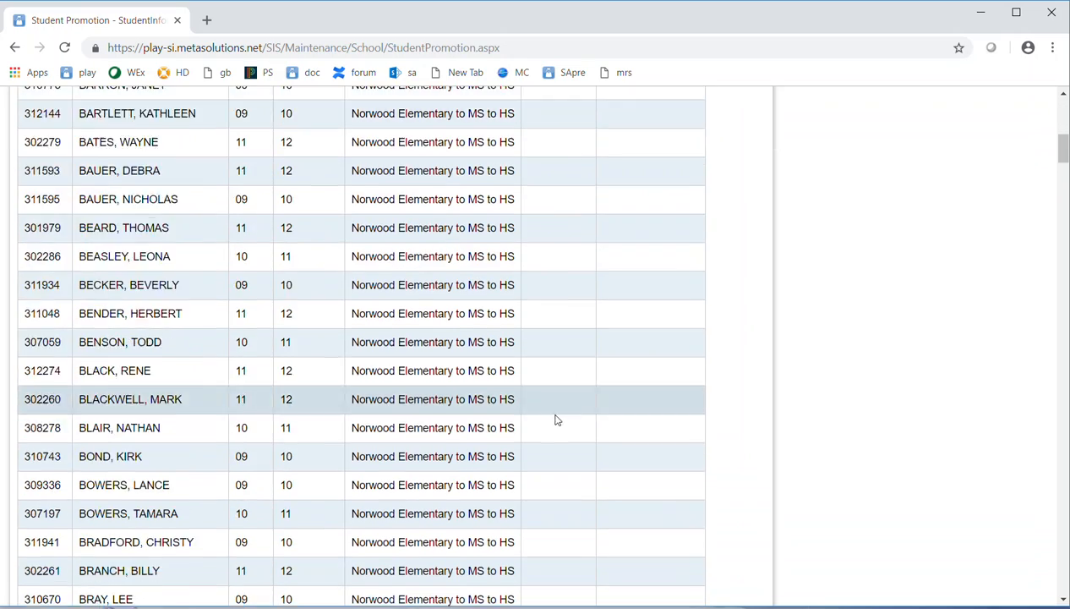
scroll(562, 439, "down", 17)
scroll(562, 419, "up", 15)
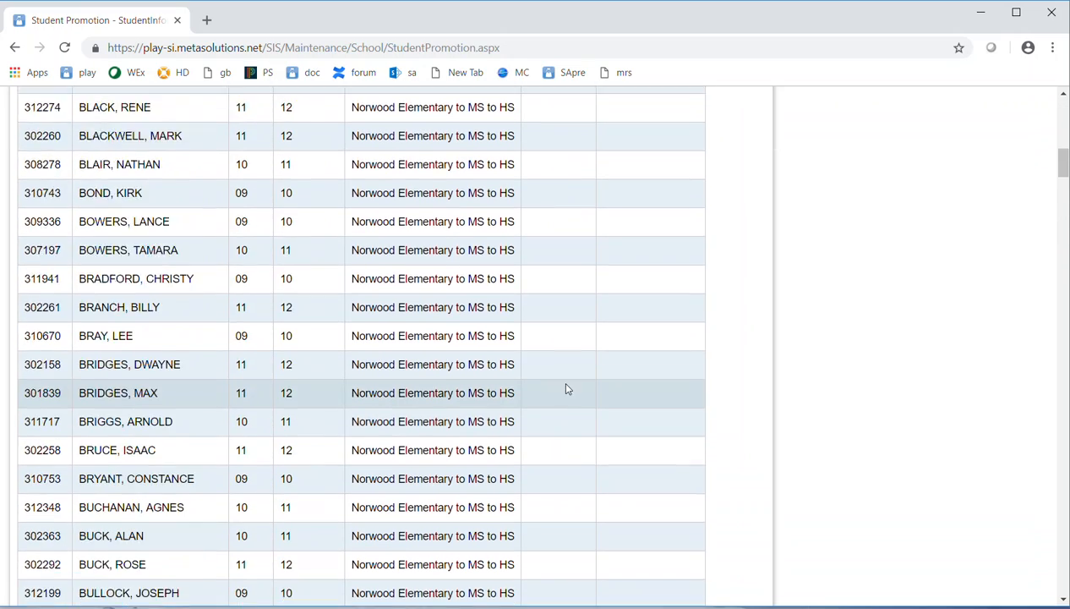
scroll(567, 388, "up", 10)
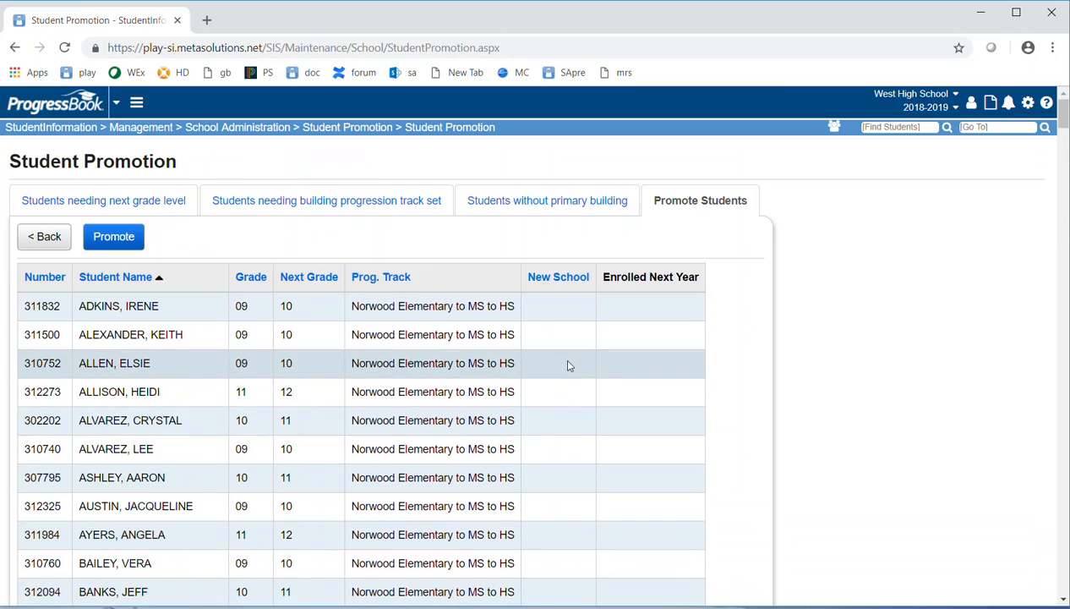
- Promote all listed students and confirm each now has West High School as their new school
left_click(119, 240)
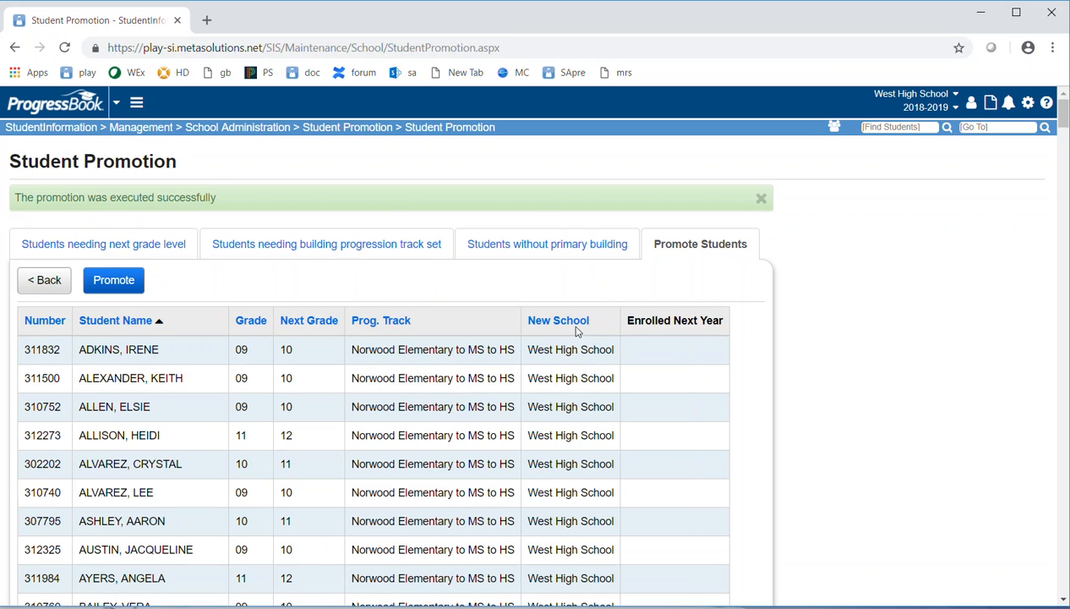
scroll(572, 389, "down", 5)
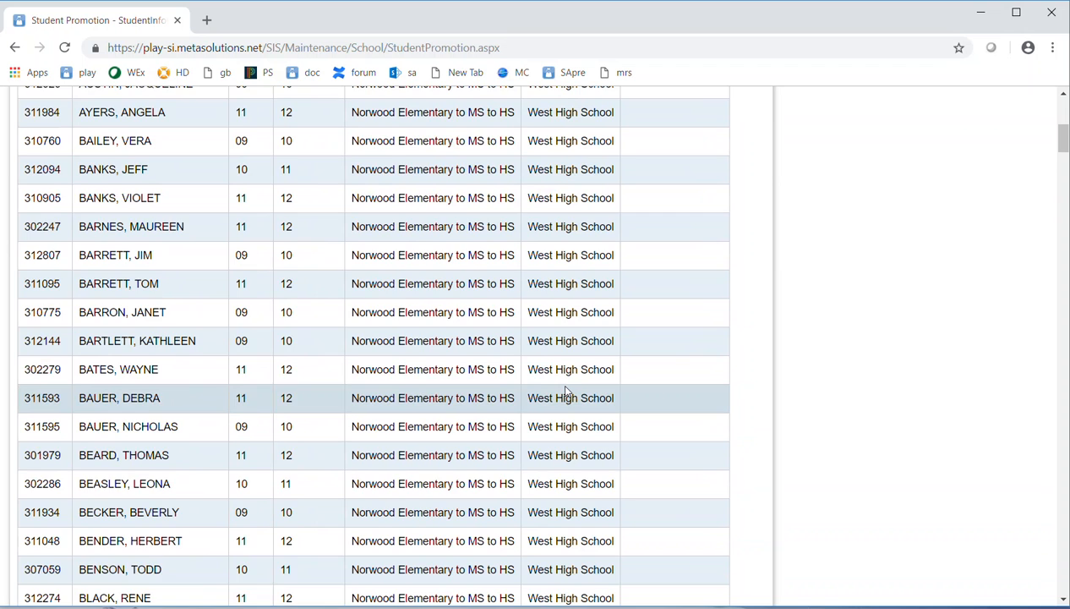
scroll(565, 389, "up", 5)
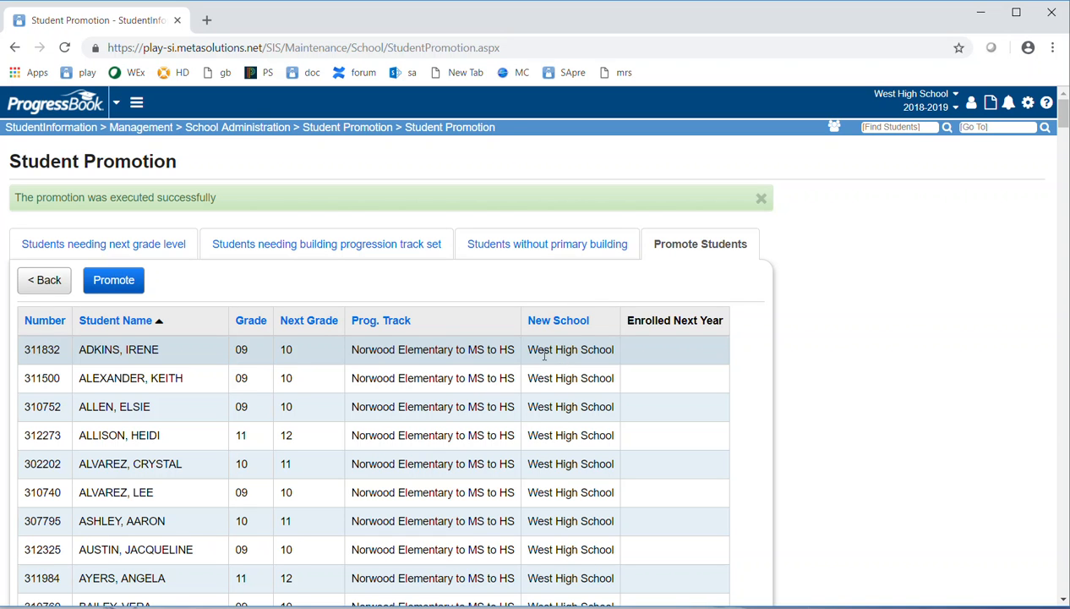
- Switch the working school year to 2019-2020 and return to the Student Promotion menu
left_click(926, 107)
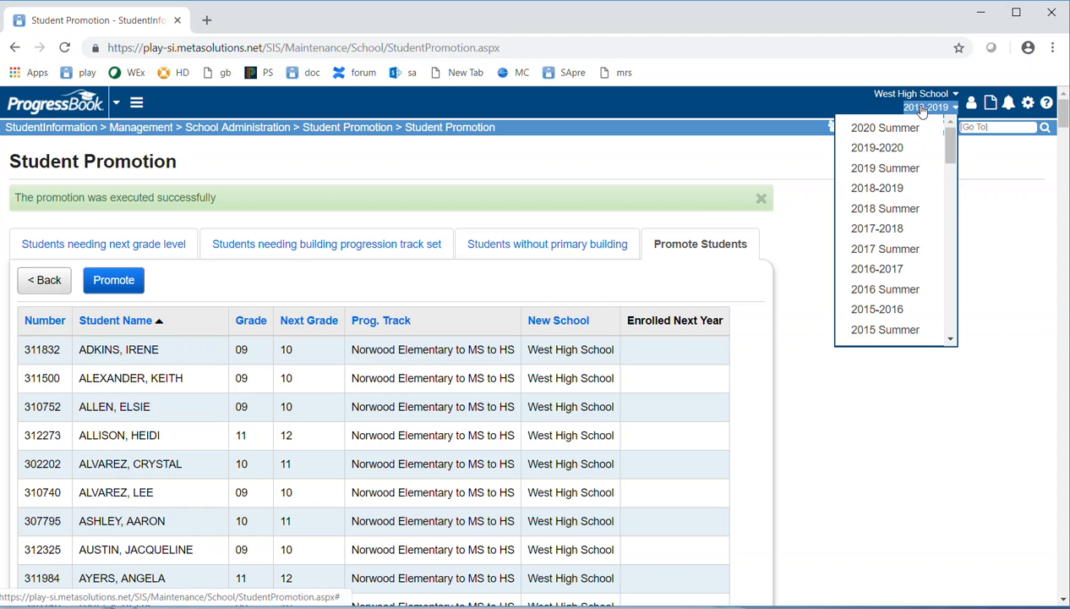
left_click(885, 151)
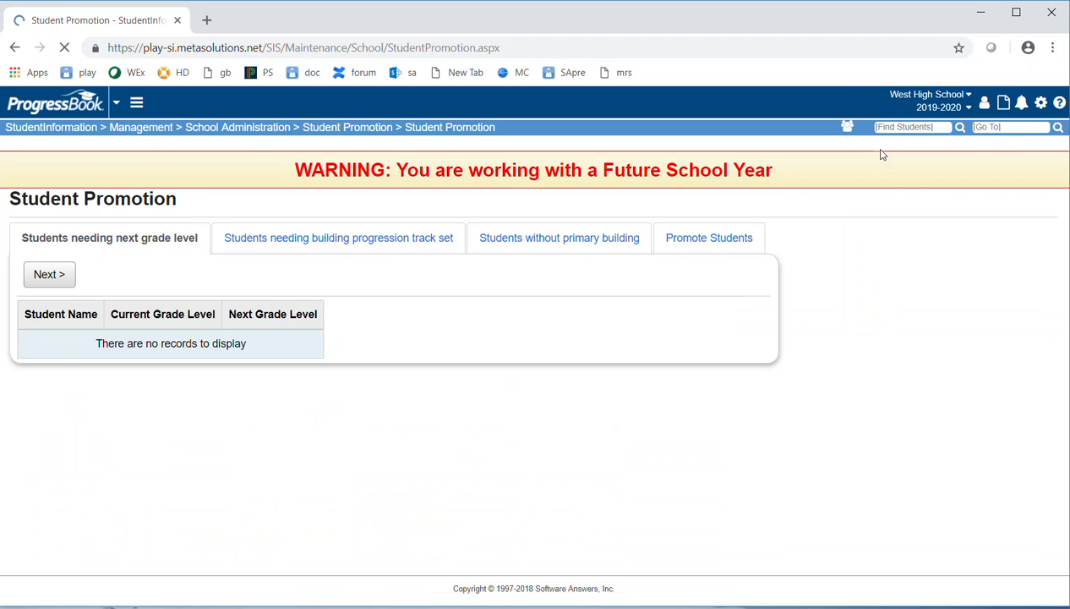
left_click(990, 126)
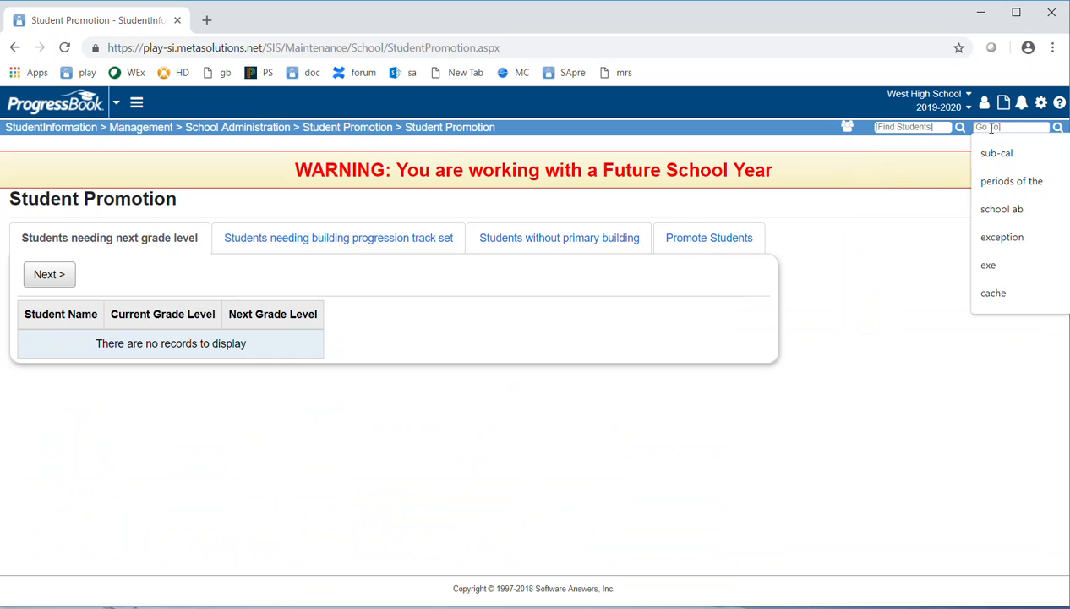
left_click(369, 128)
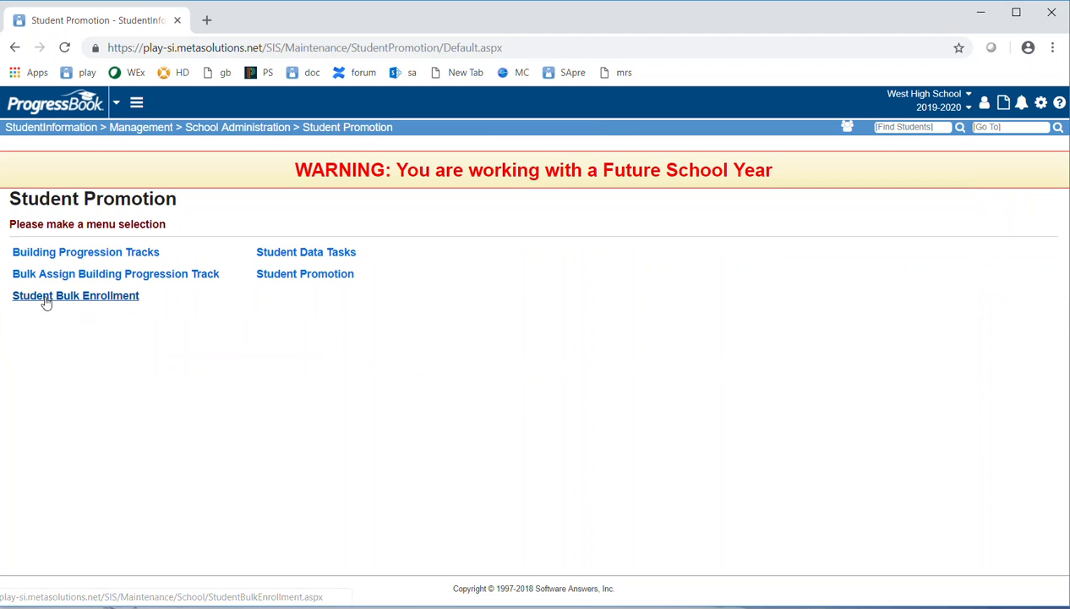
- Open Student Bulk Enrollment and reach the list of West High School students to enroll for 2019-2020
left_click(38, 304)
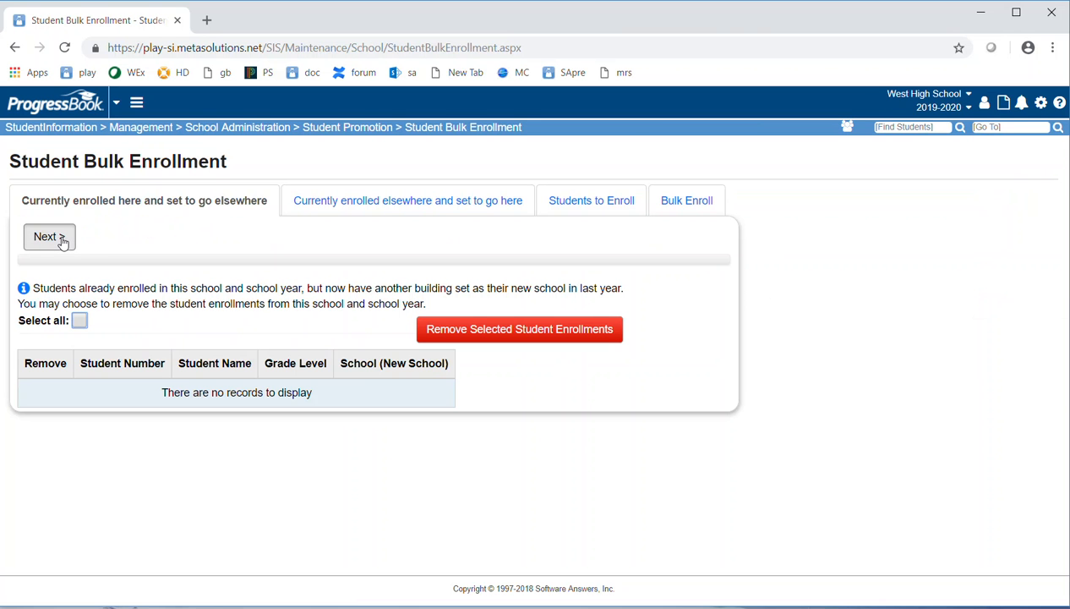
left_click(49, 237)
left_click(110, 241)
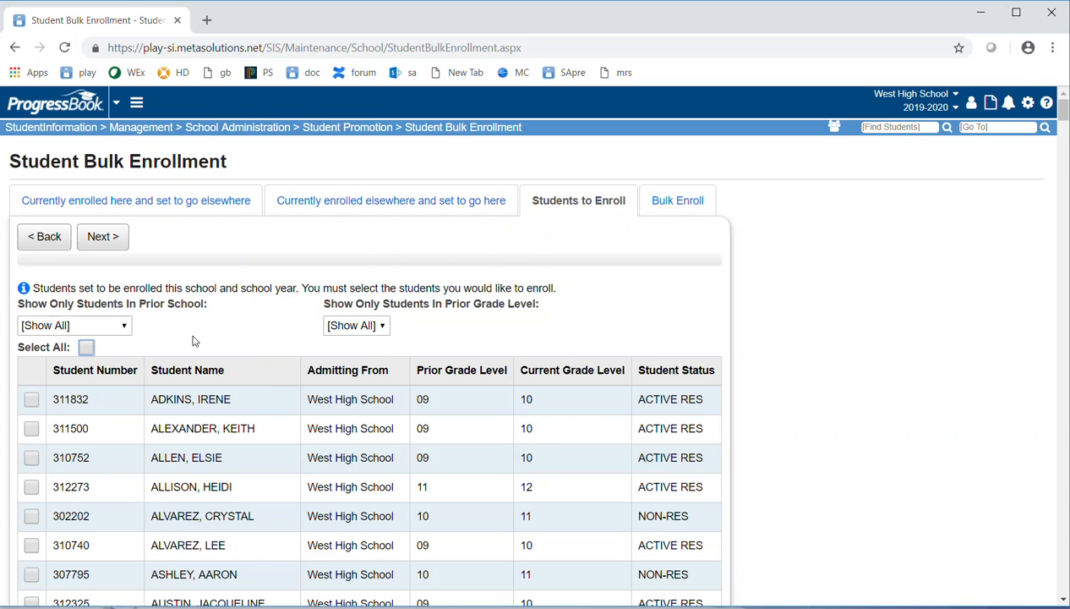
- Filter to prior grade level 11, select all those students, and continue to Bulk Enroll
left_click(384, 327)
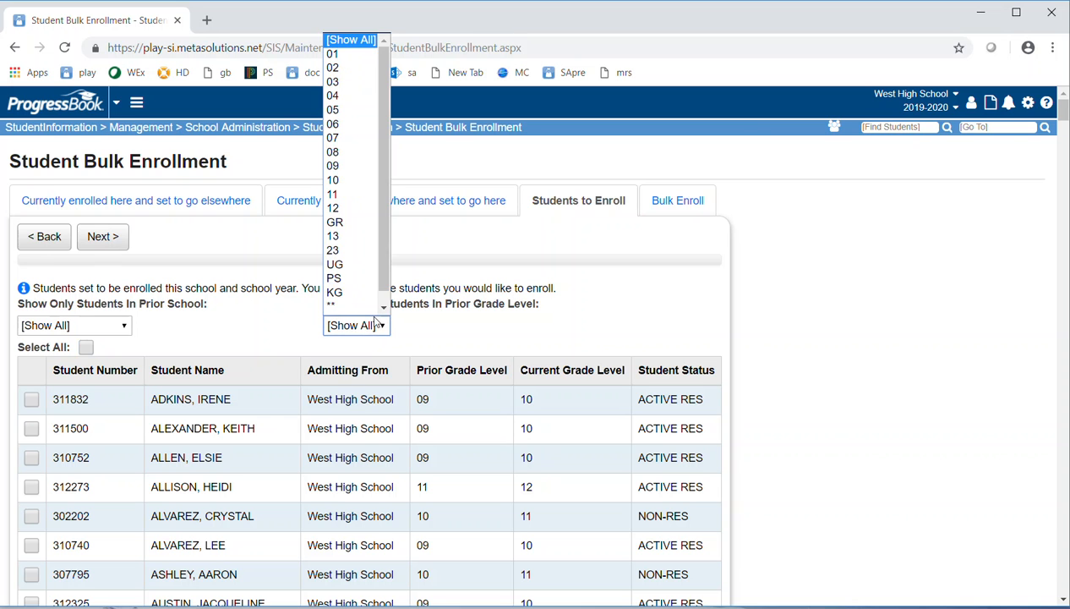
left_click(353, 185)
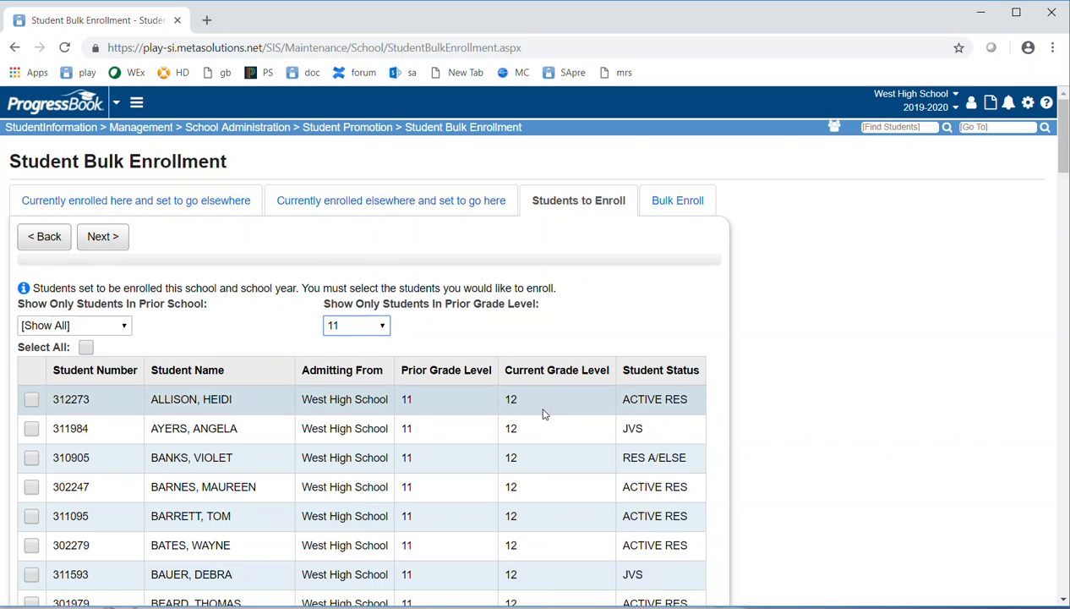
left_click(87, 348)
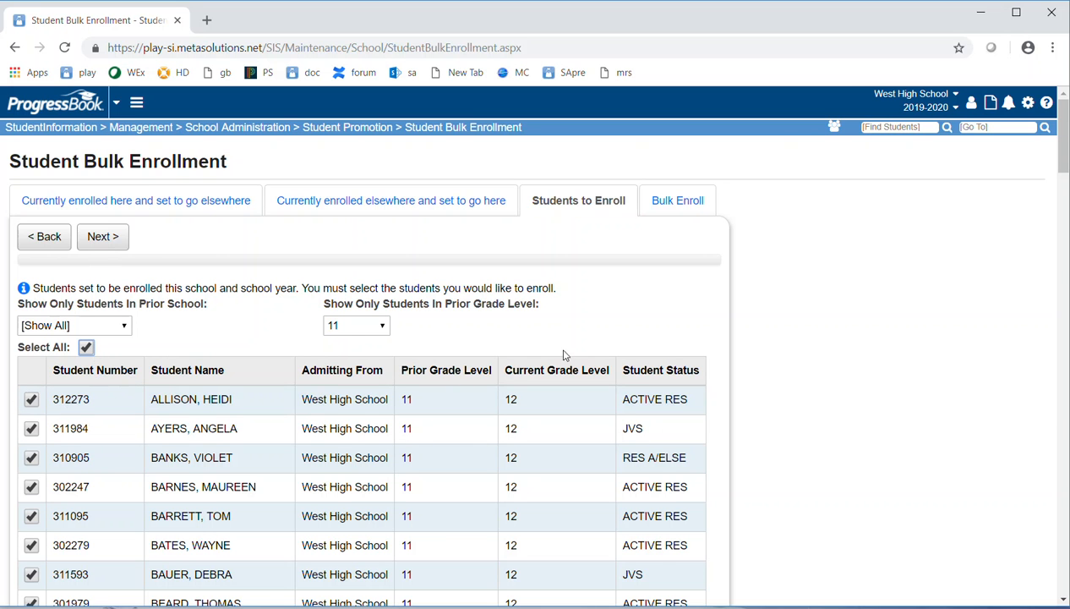
left_click(100, 236)
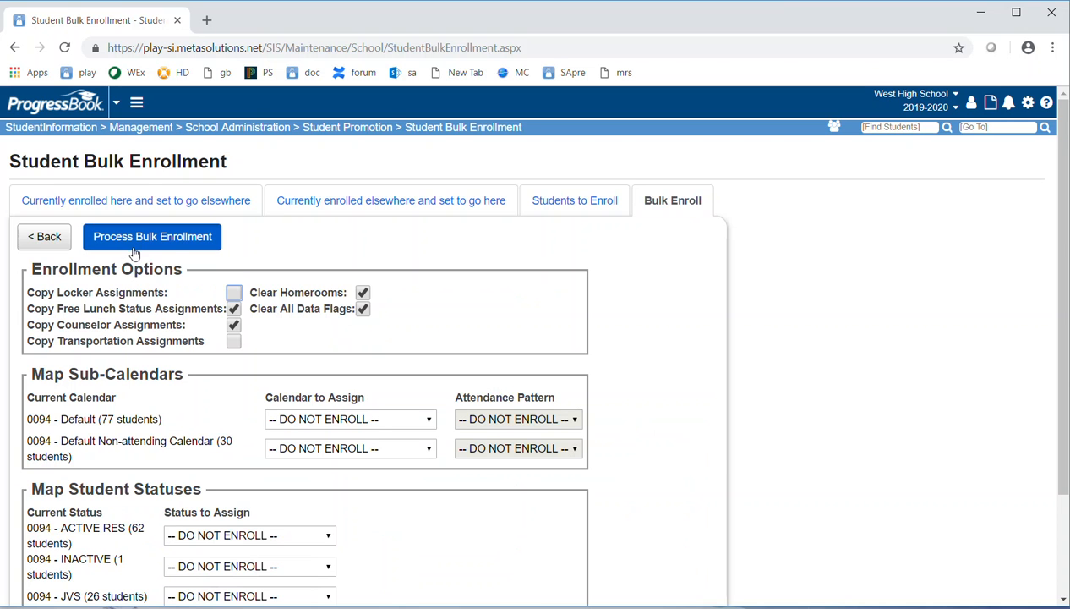
- Assign SENIORS to the Default calendar and Default Non-attending Calendar to the Non-attending row
left_click(333, 426)
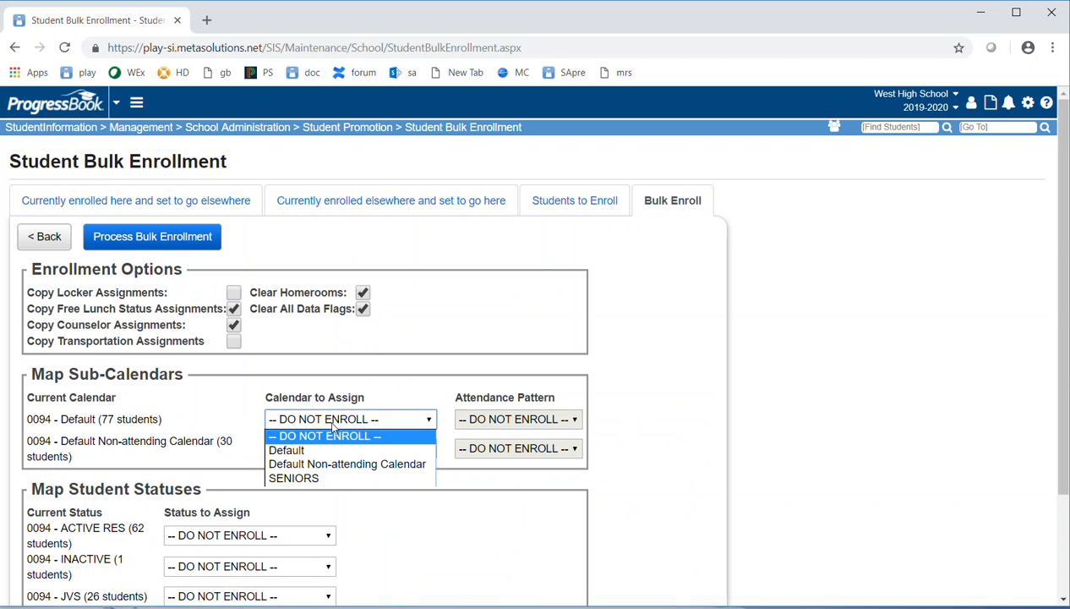
left_click(305, 478)
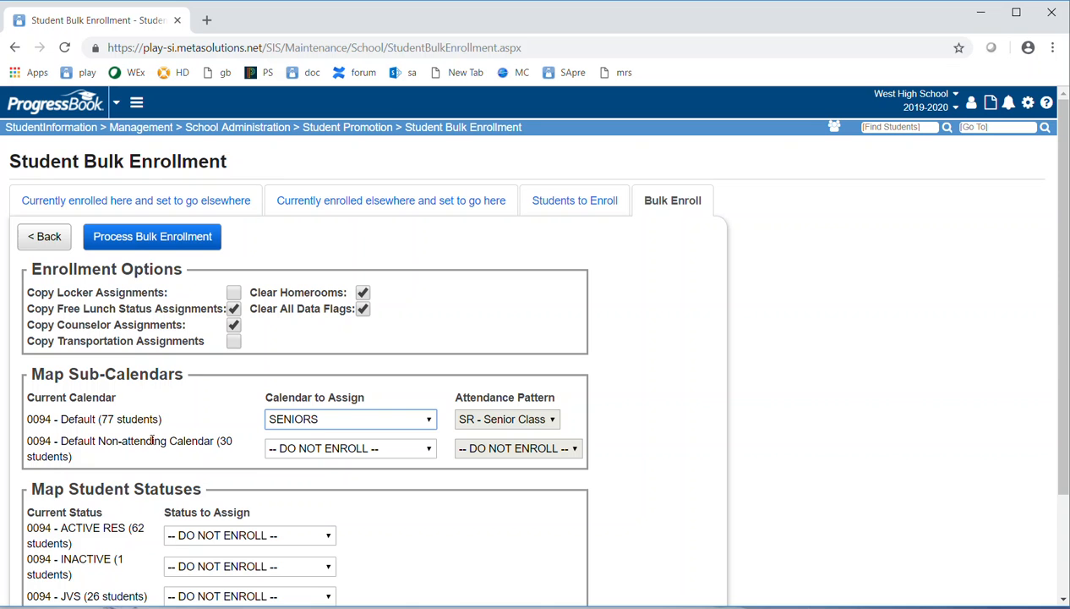
left_click(355, 449)
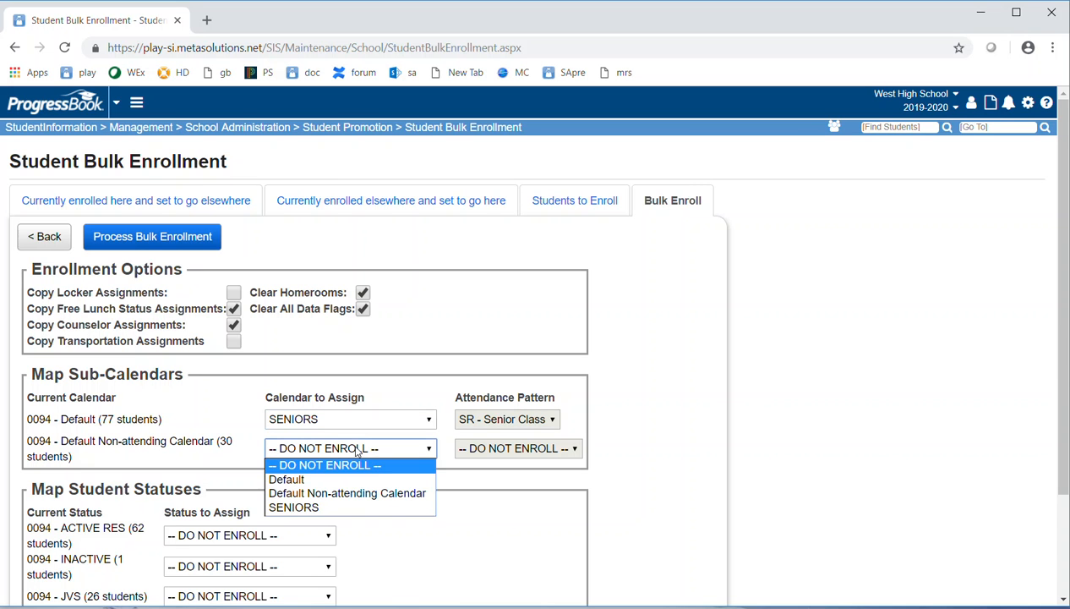
left_click(313, 495)
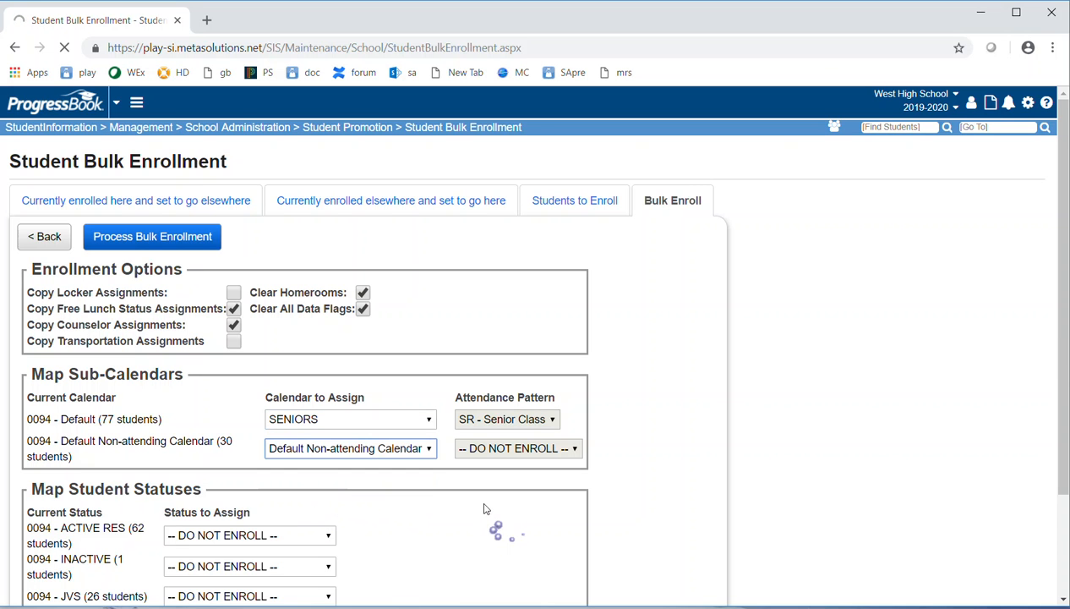
- Map ACTIVE RES, INACTIVE and JVS statuses to A, I and J respectively
scroll(427, 507, "down", 2)
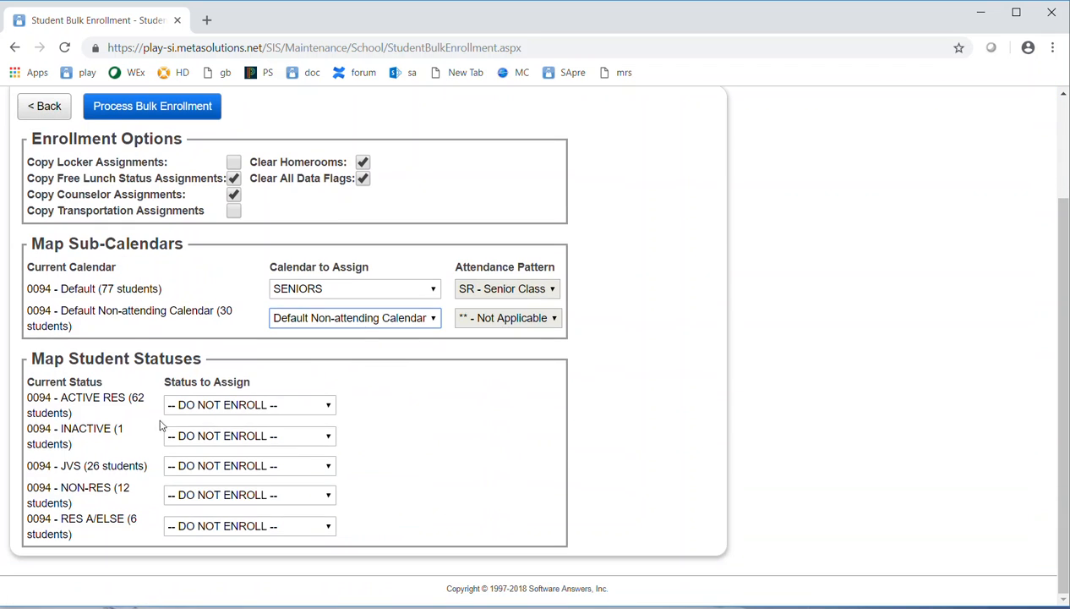
left_click(203, 407)
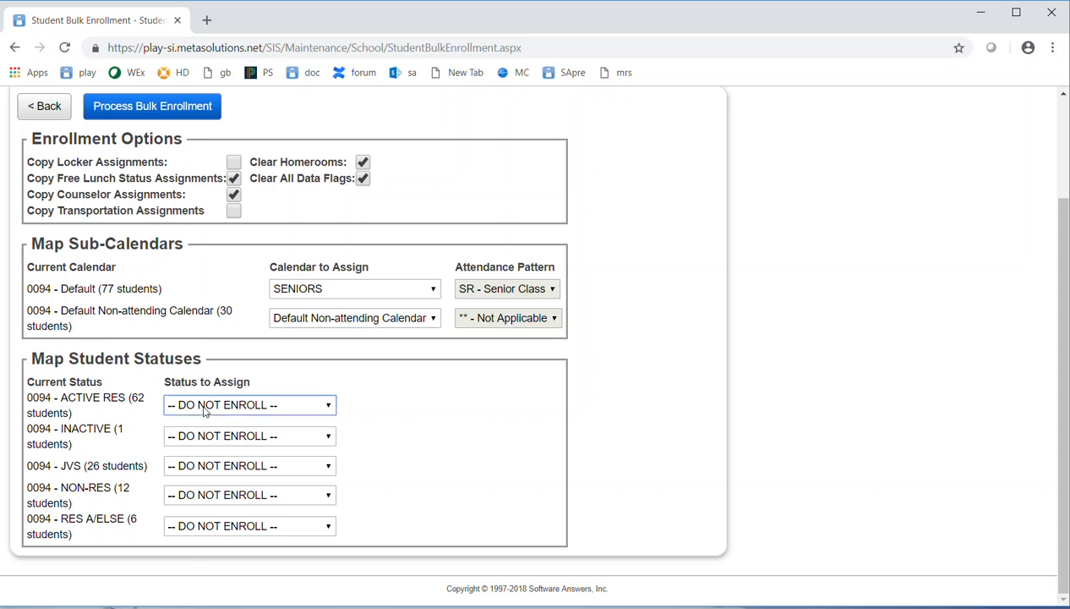
left_click(213, 438)
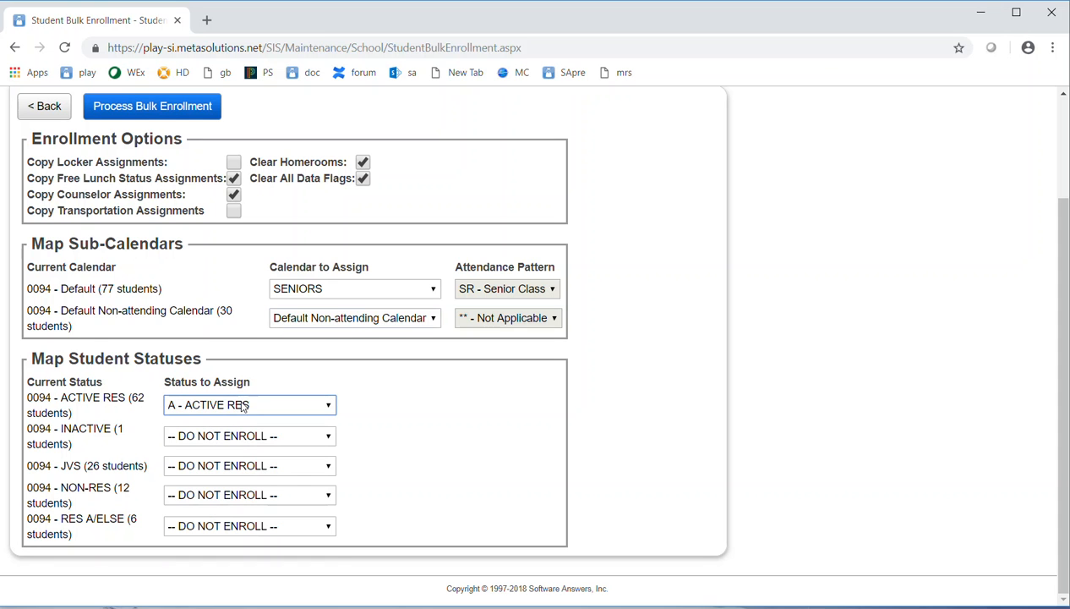
left_click(230, 437)
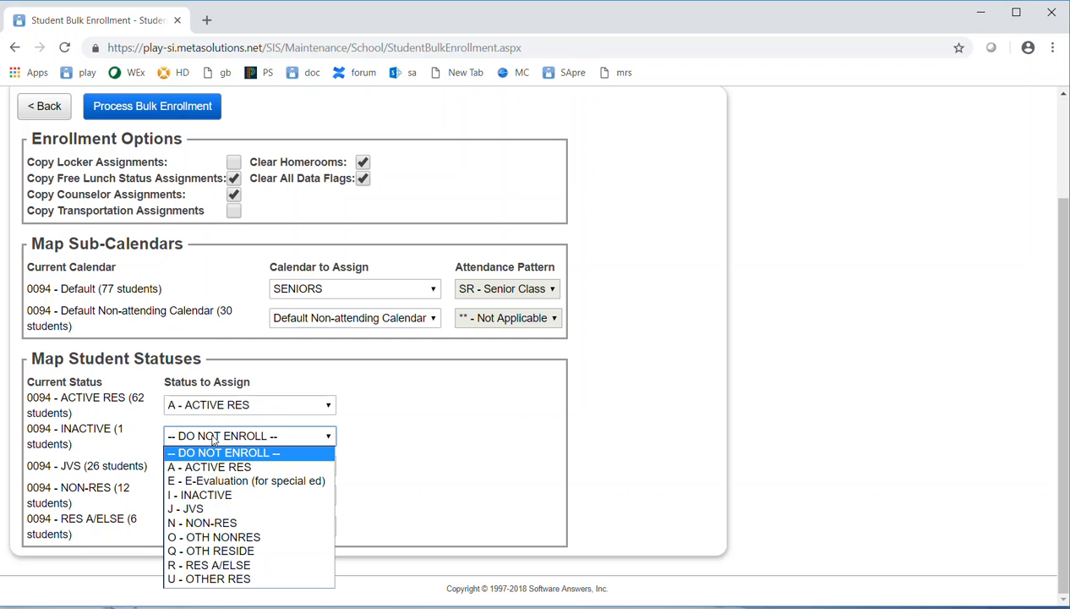
left_click(208, 492)
left_click(209, 466)
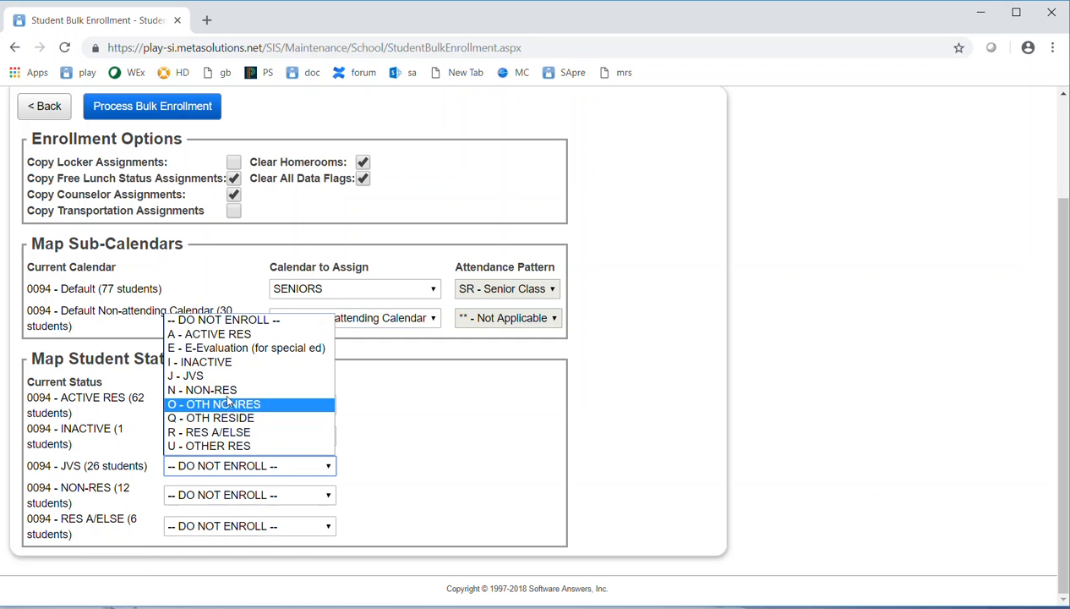
left_click(210, 378)
- Map NON-RES and RES A/ELSE statuses to N and R, leaving NON-RES unchanged on recheck
left_click(201, 497)
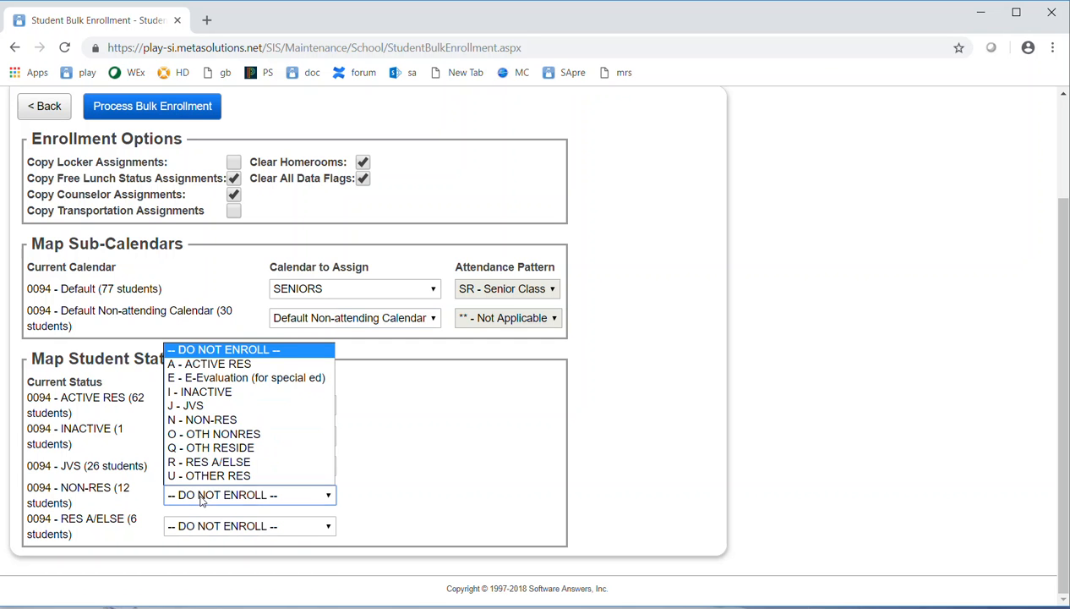
left_click(213, 419)
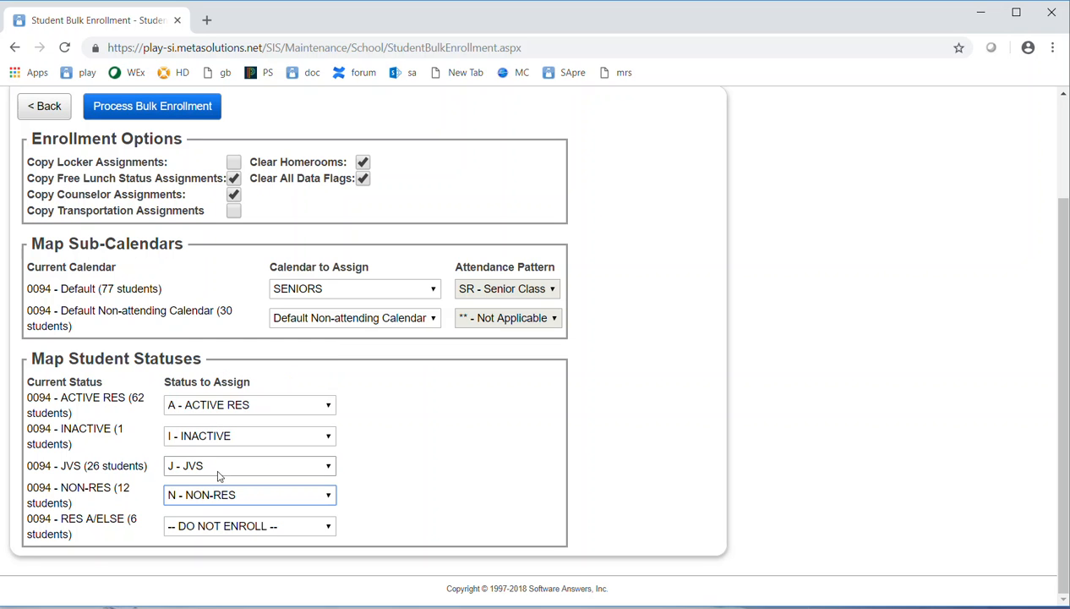
left_click(210, 530)
left_click(211, 490)
left_click(221, 496)
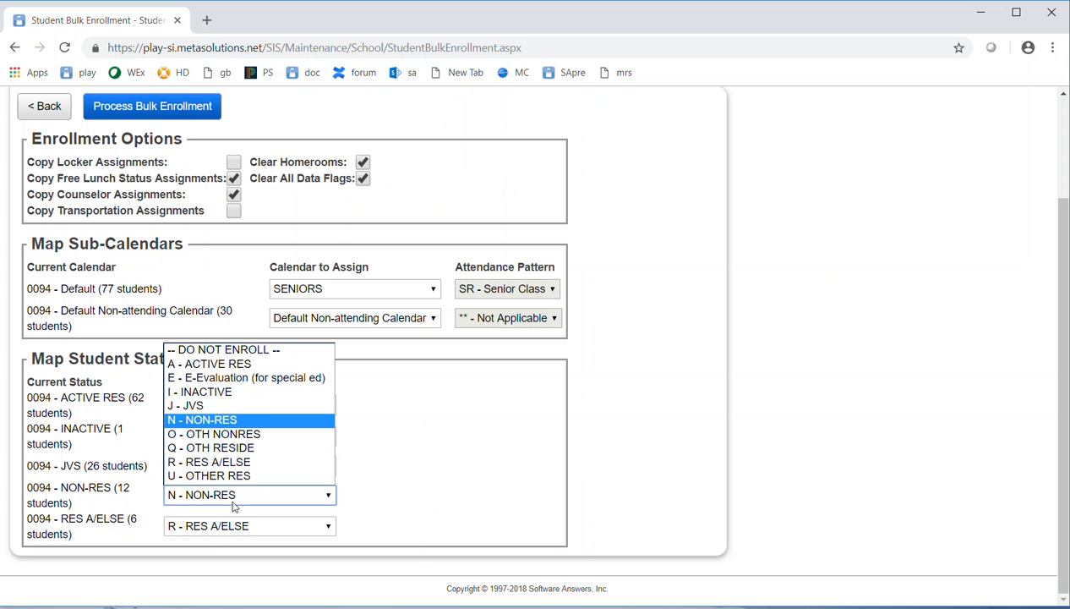
left_click(490, 526)
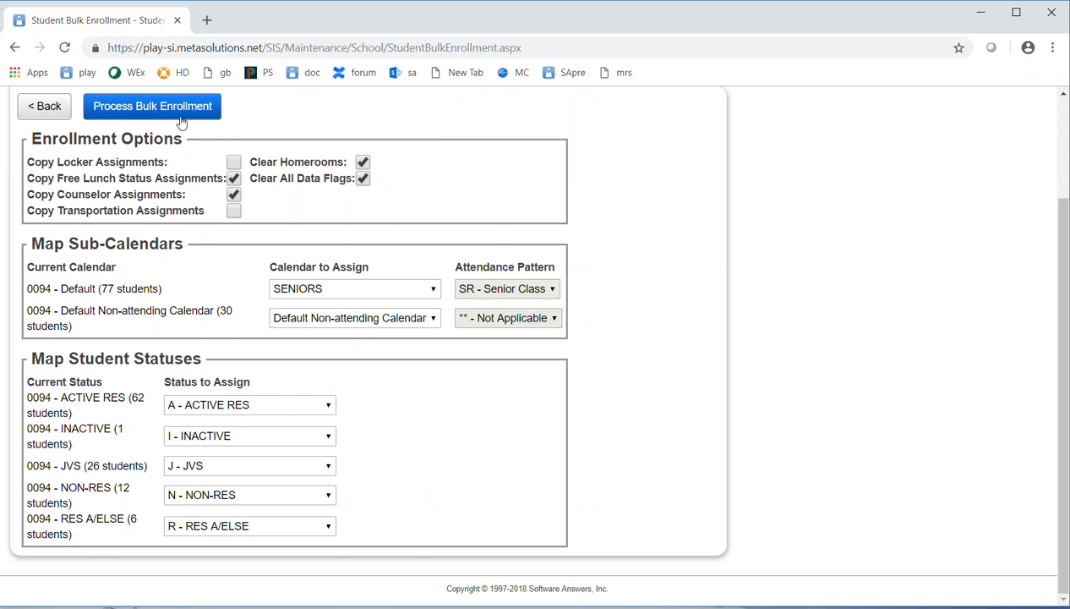
- Process the grade 11 bulk enrollment with the selected calendar and status mappings
left_click(153, 110)
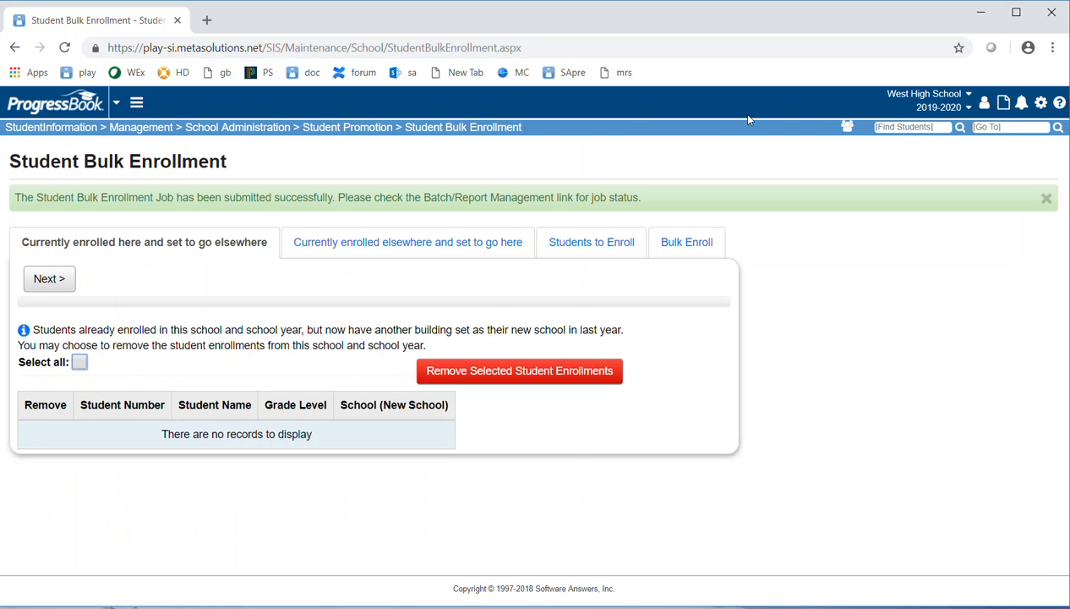
- Check that the batch job completed and that a student search lists the 107 grade-12 students
left_click(1040, 102)
left_click(989, 151)
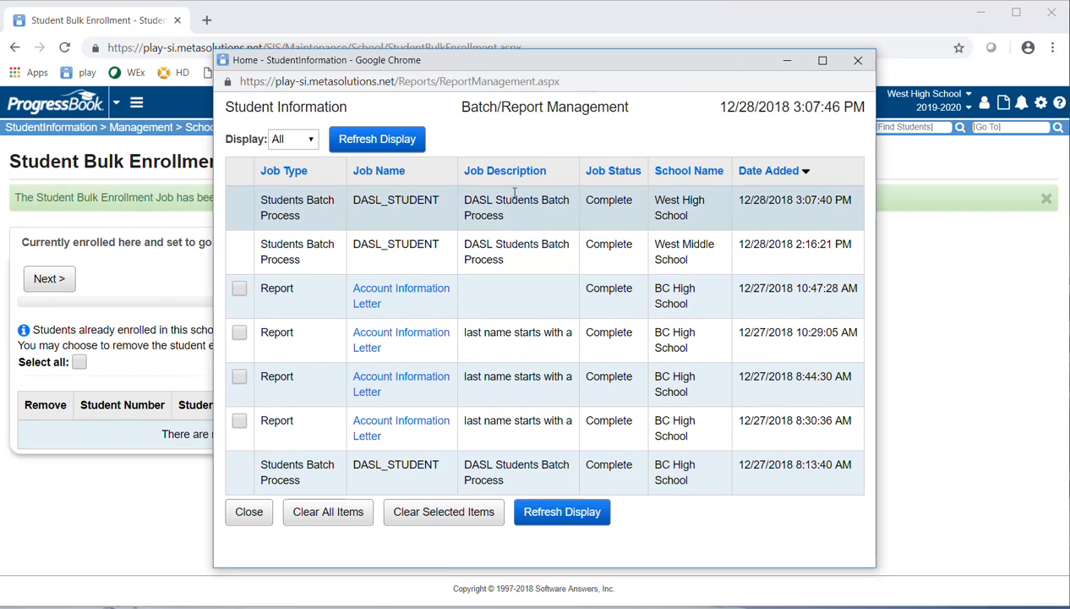
left_click(909, 187)
left_click(905, 126)
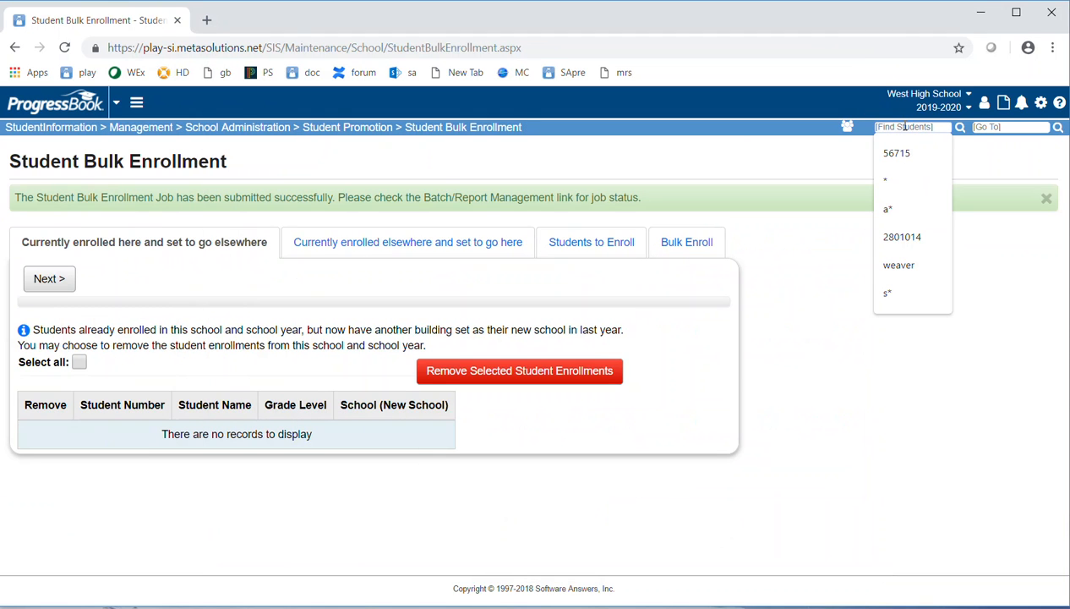
type("1")
key("Return")
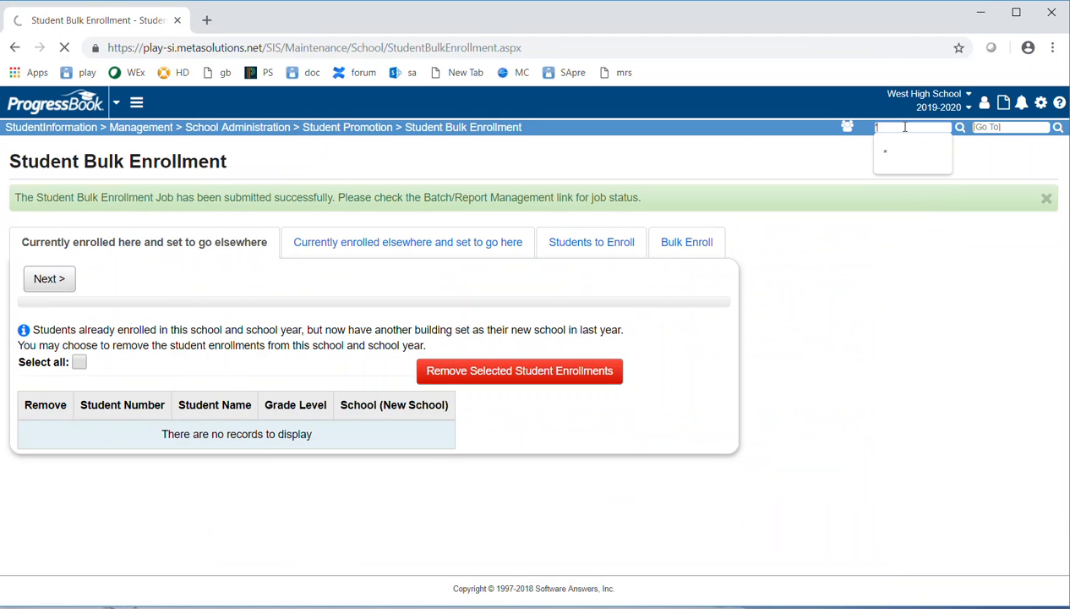
scroll(519, 356, "down", 6)
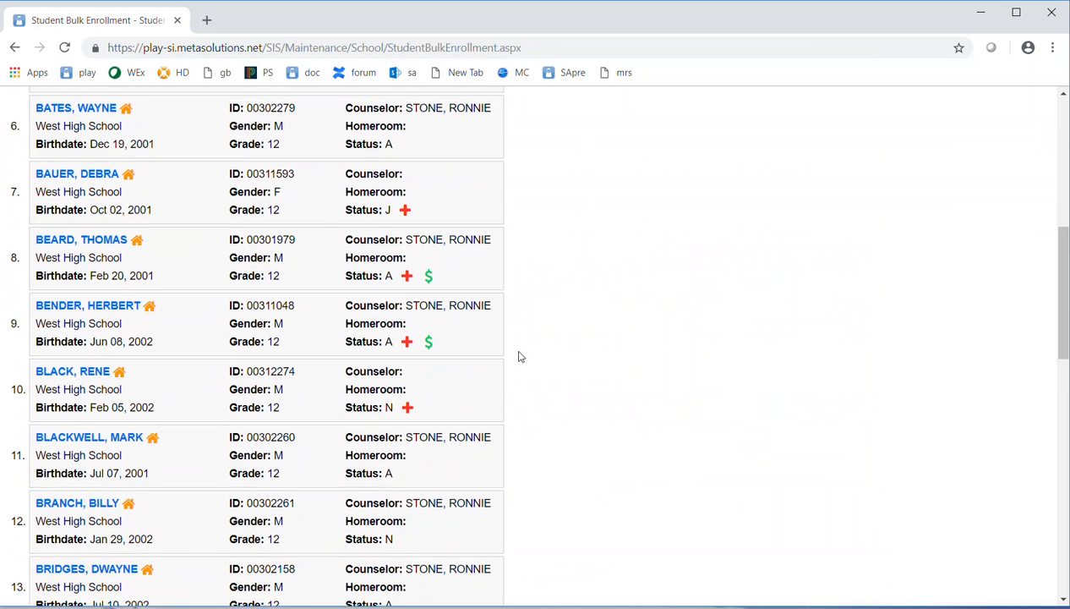
scroll(520, 356, "up", 6)
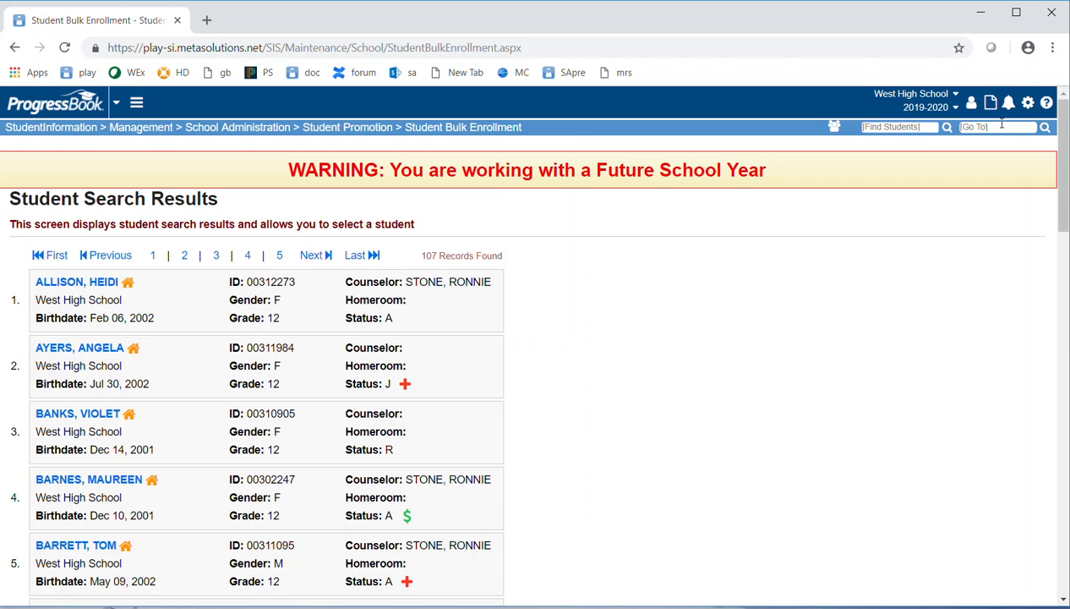
- Go to Student Bulk Enrollment by entering 'bulk en' in Go To
left_click(991, 127)
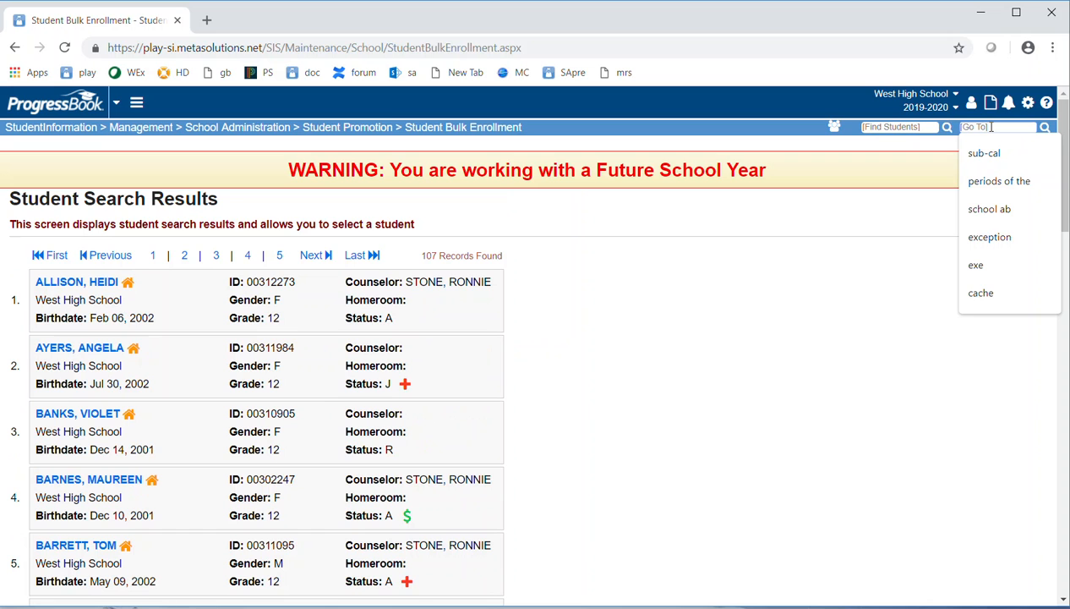
type("bulk")
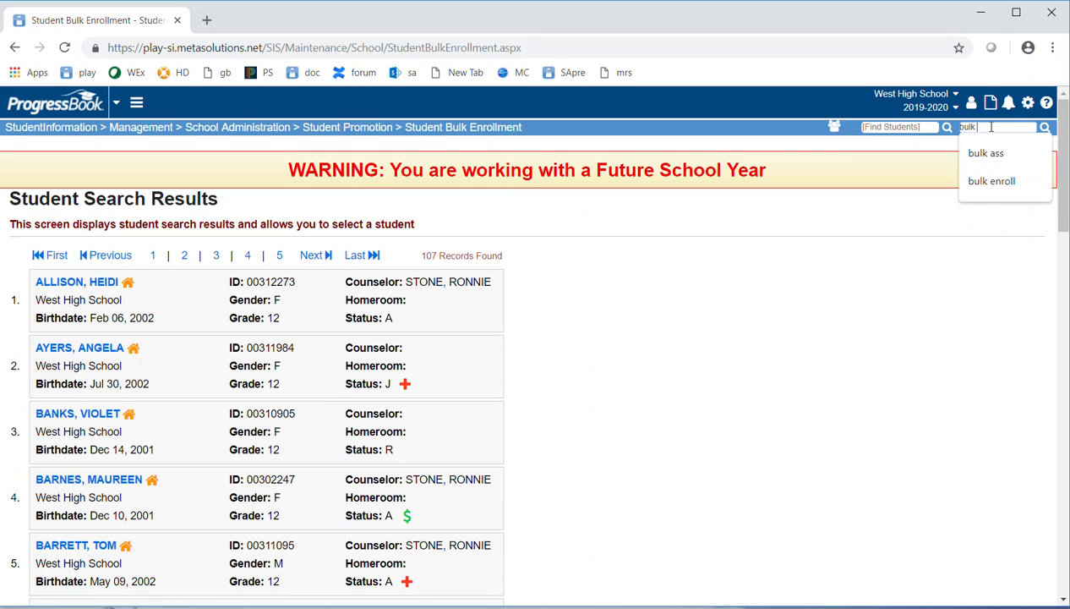
type(" enroll")
key("Return")
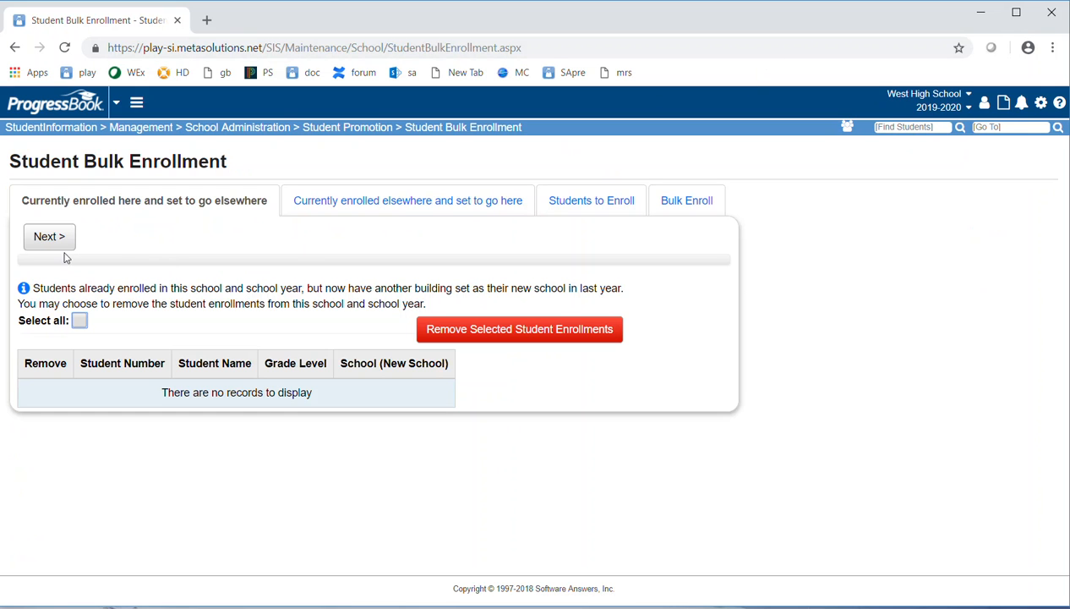
- Select all students on the Students to Enroll tab and advance to the Bulk Enroll tab
left_click(49, 239)
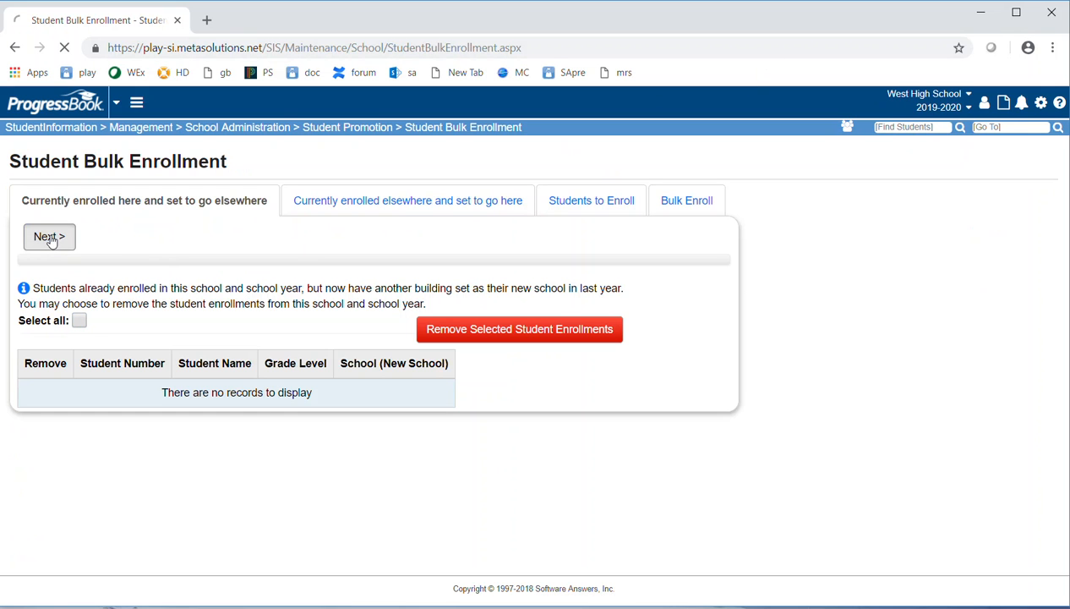
left_click(119, 237)
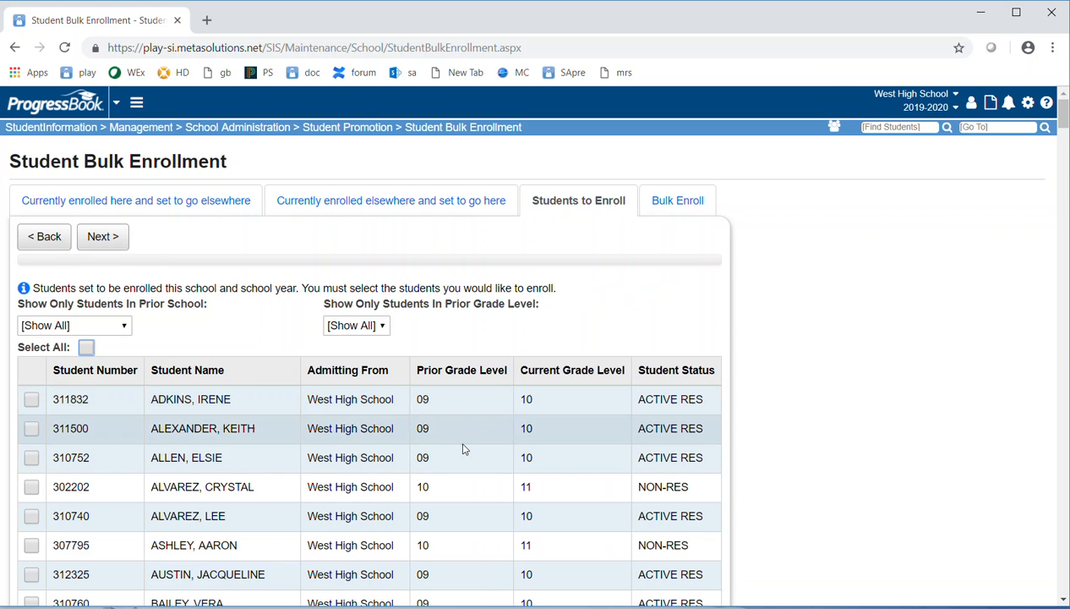
scroll(457, 437, "down", 3)
scroll(454, 469, "down", 3)
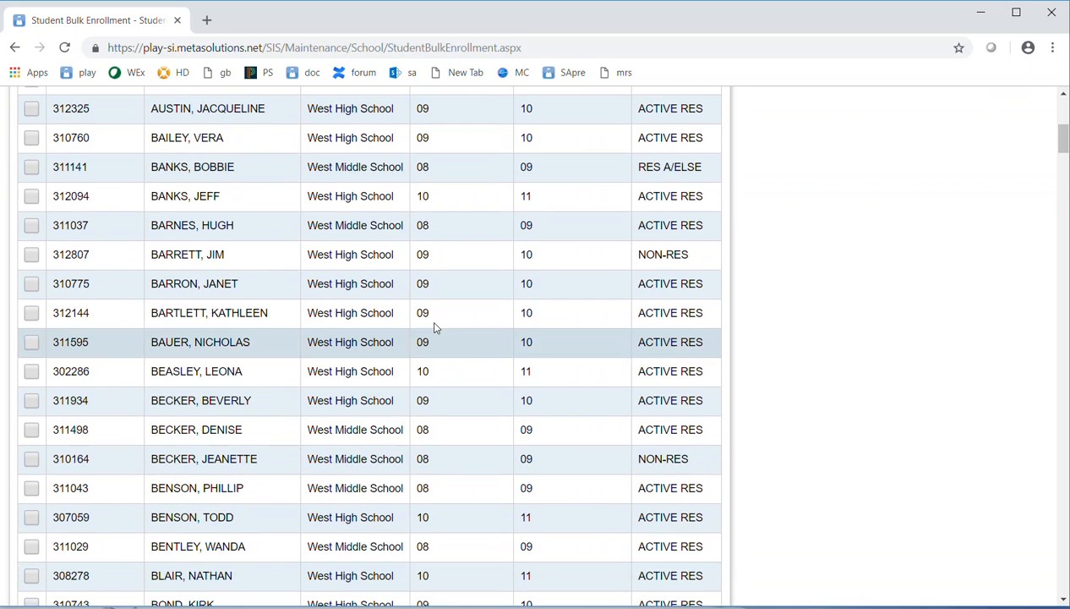
scroll(455, 331, "up", 6)
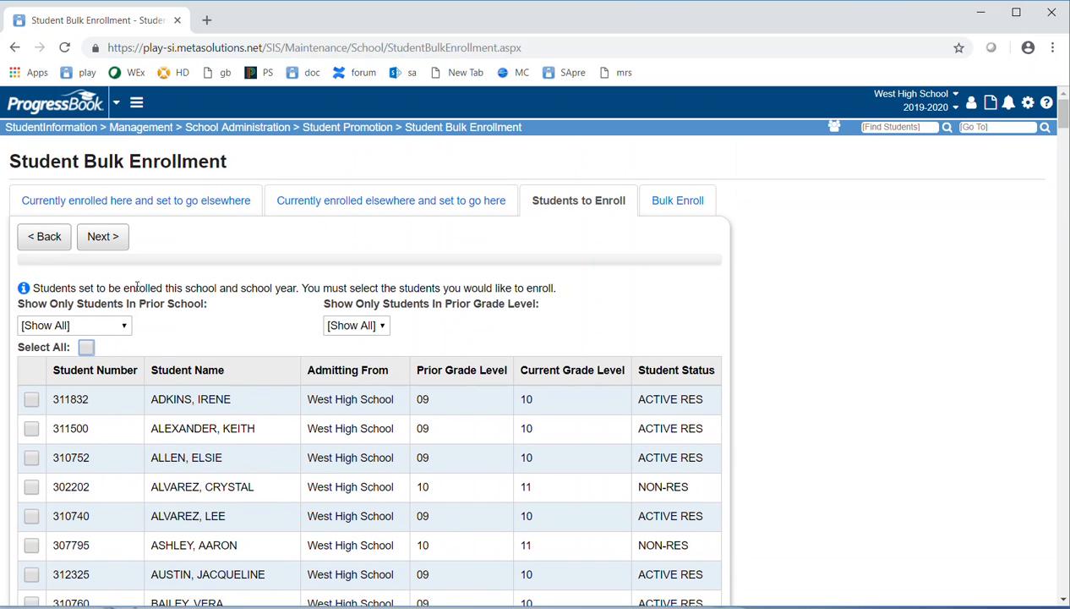
left_click(85, 348)
left_click(113, 241)
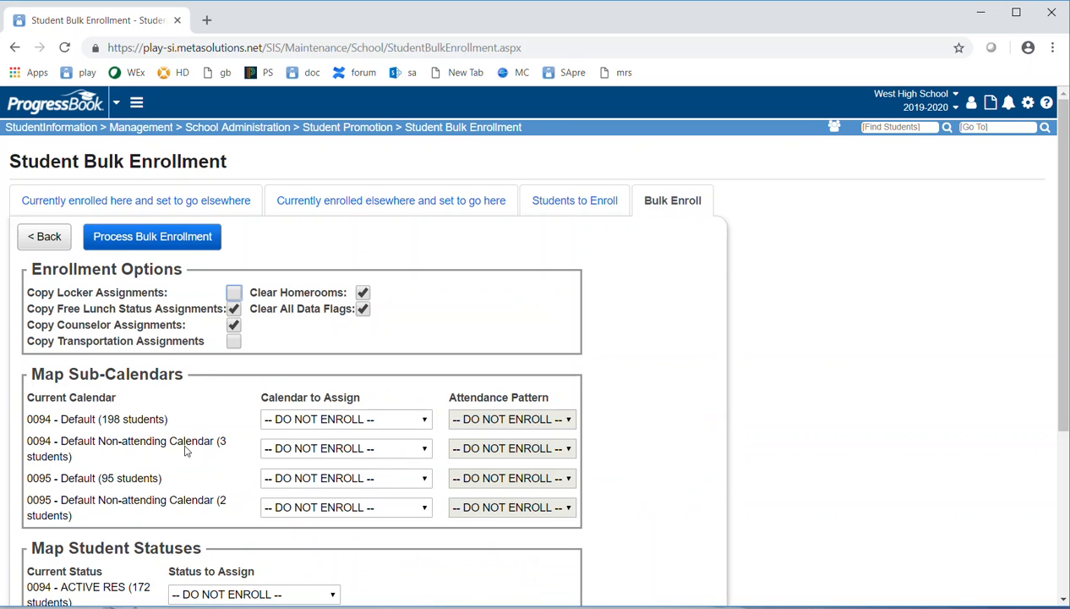
- Assign Default to the 0094 and 0095 Default calendars, and Default Non-attending Calendar to both non-attending calendars
left_click(312, 419)
left_click(290, 449)
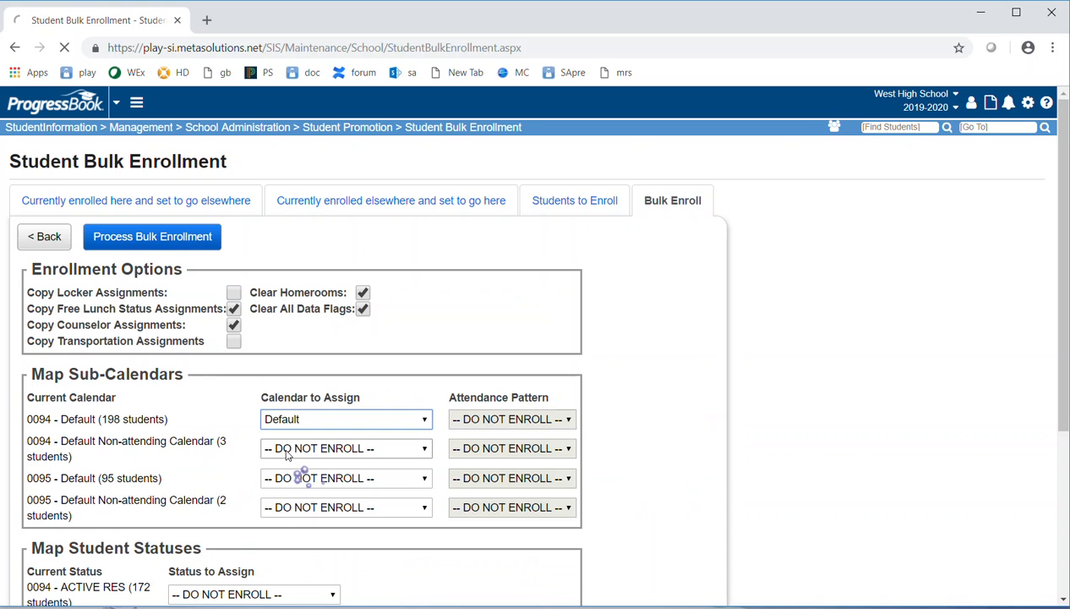
left_click(285, 450)
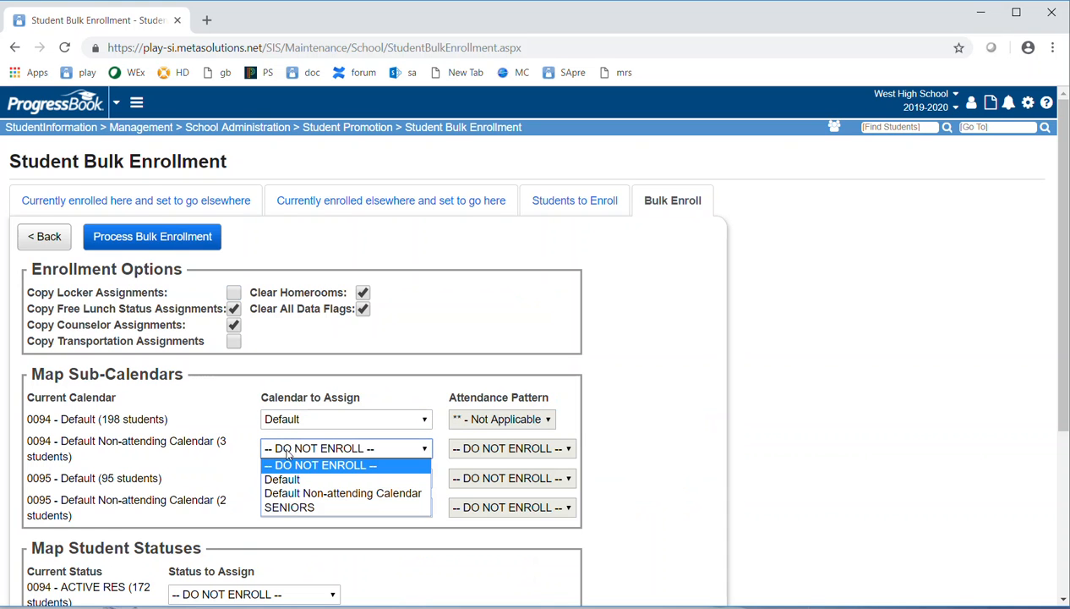
left_click(297, 492)
left_click(300, 477)
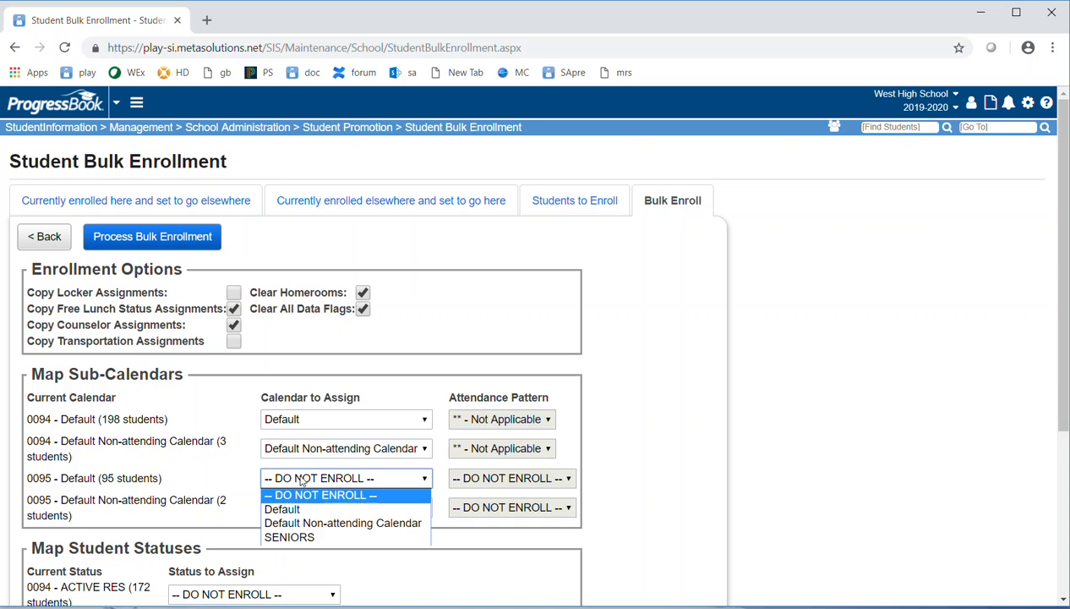
left_click(286, 510)
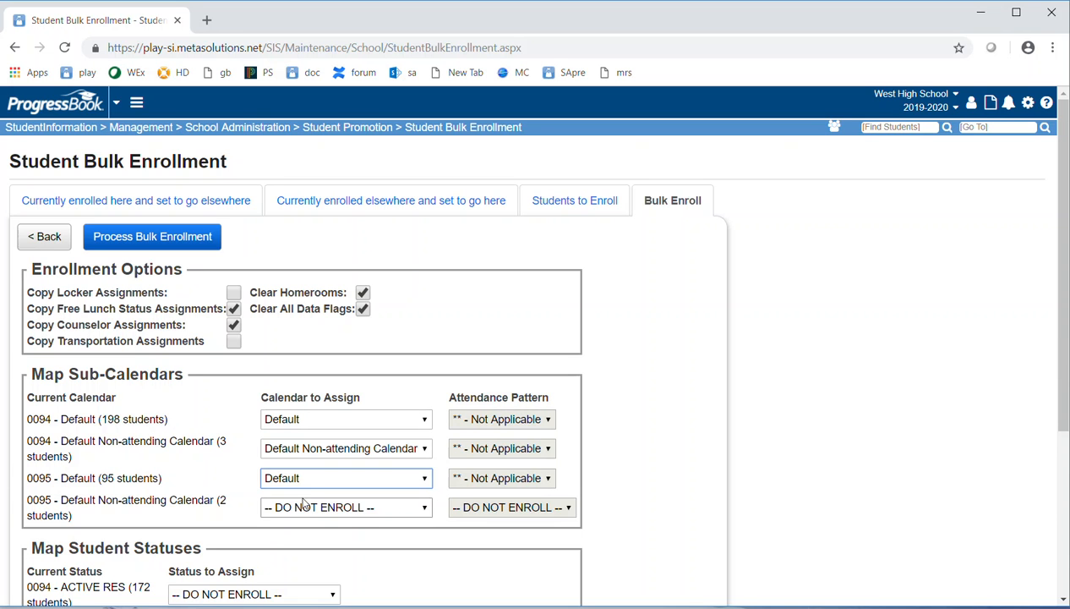
left_click(298, 507)
left_click(318, 552)
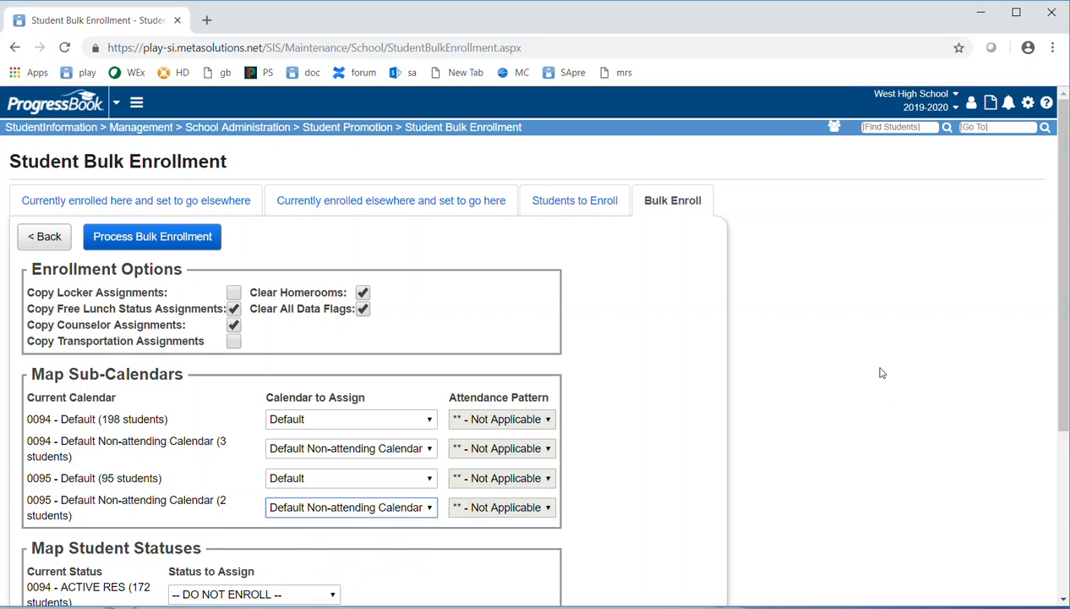
- Map 0094 statuses to A - ACTIVE RES, N - NON-RES, R - RES A/ELSE, and OTHER RES to Q - OTH RESIDE
scroll(345, 313, "down", 2)
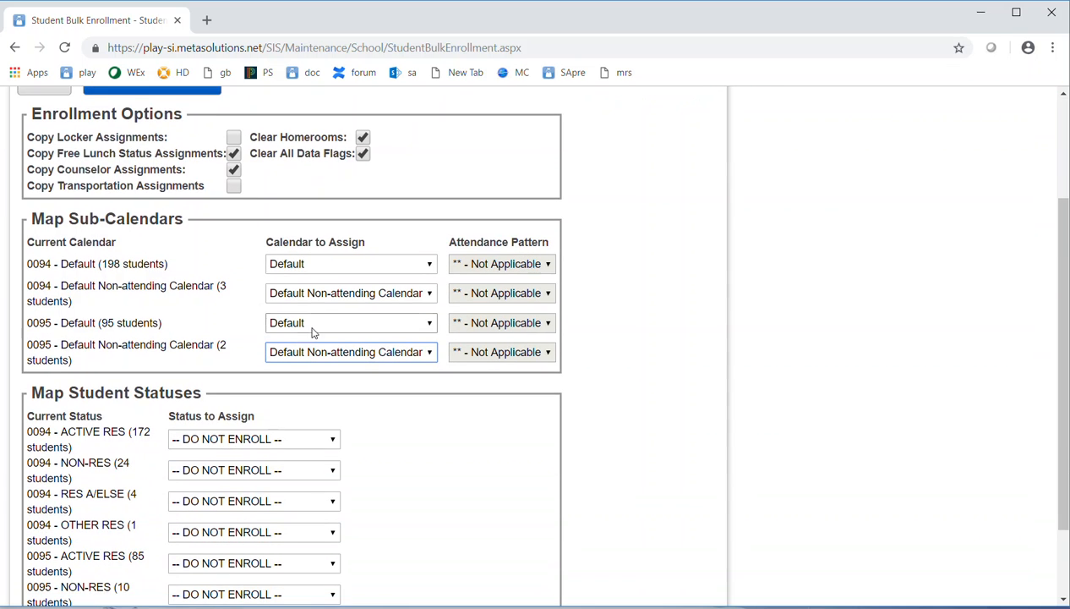
left_click(273, 439)
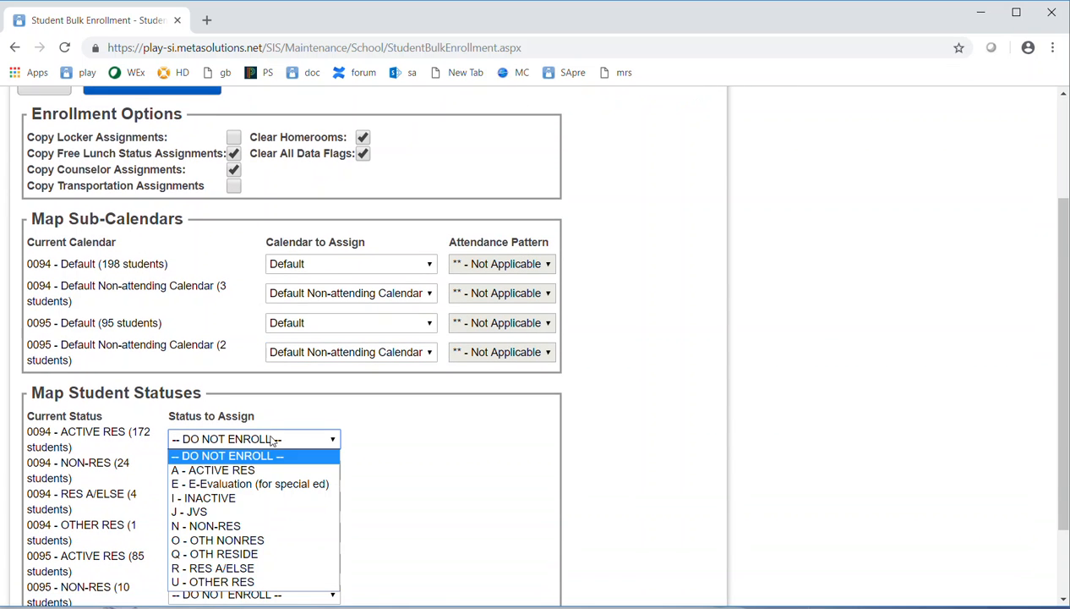
left_click(215, 469)
left_click(217, 470)
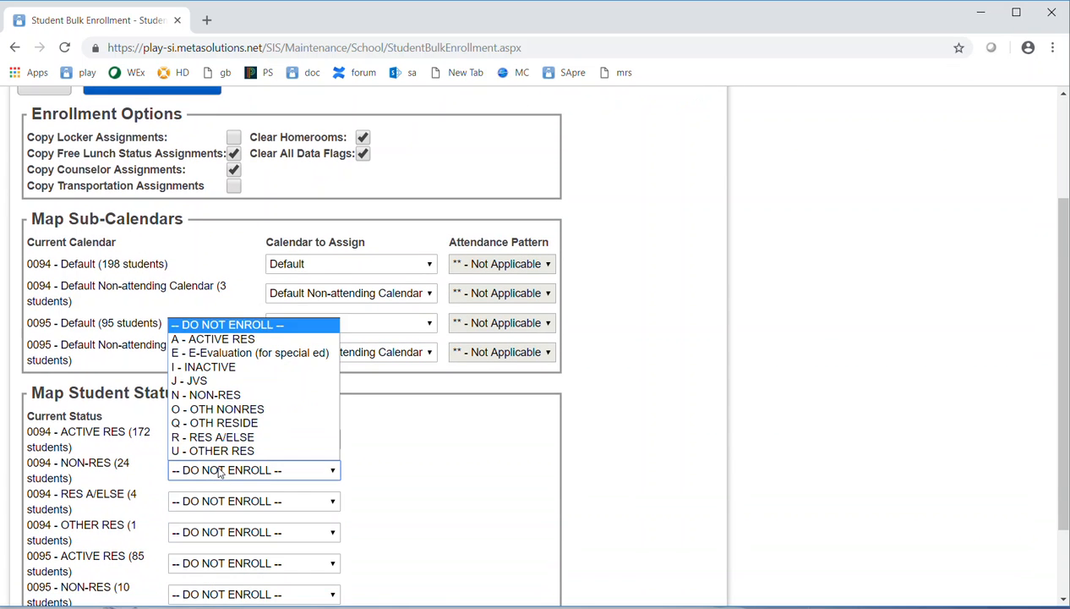
left_click(212, 395)
left_click(228, 499)
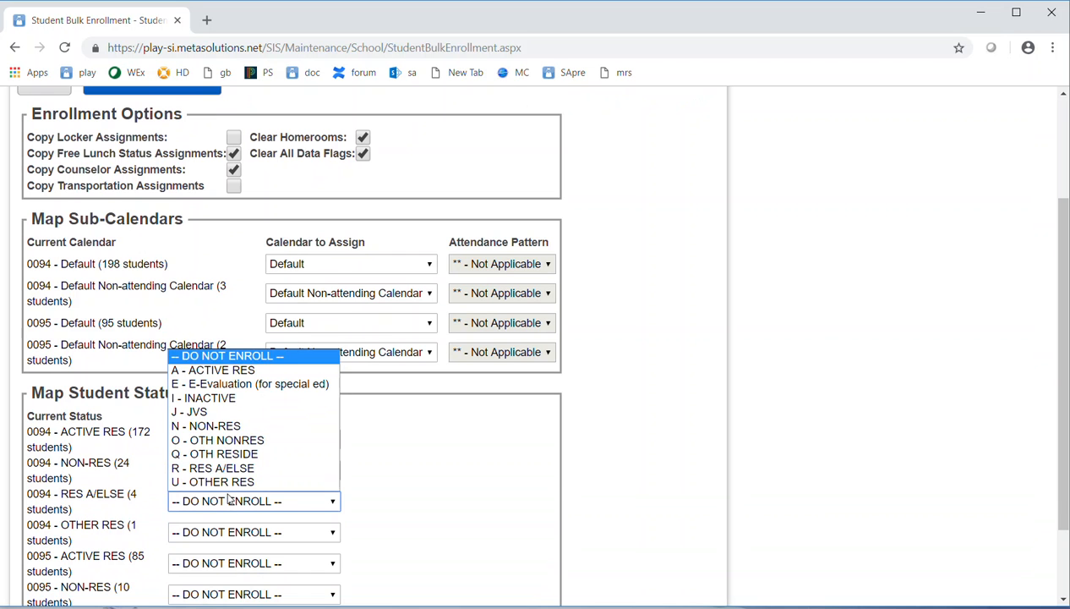
left_click(213, 467)
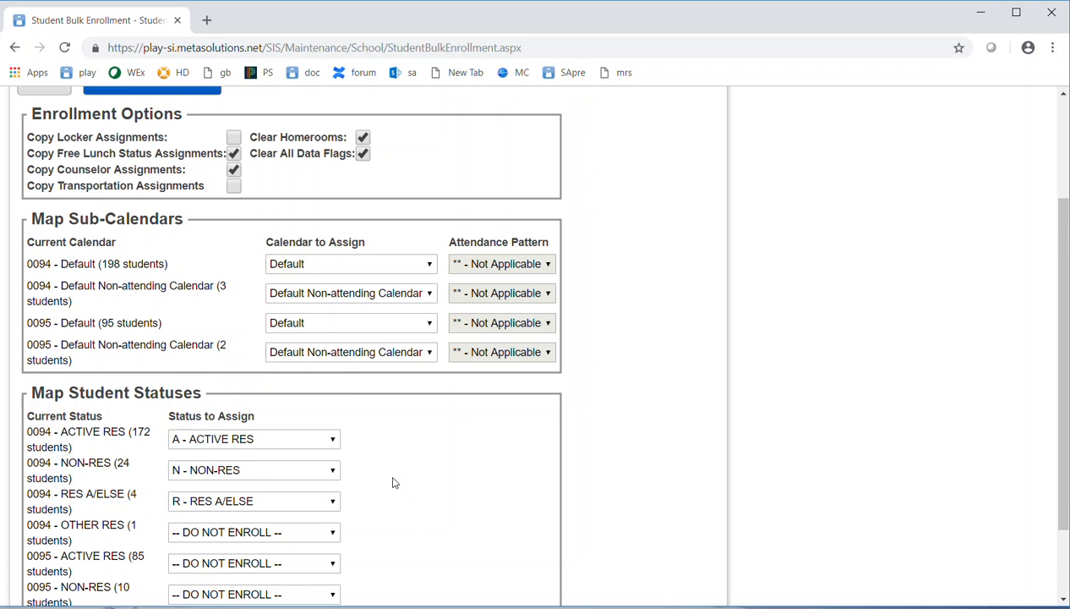
scroll(394, 483, "down", 1)
left_click(271, 457)
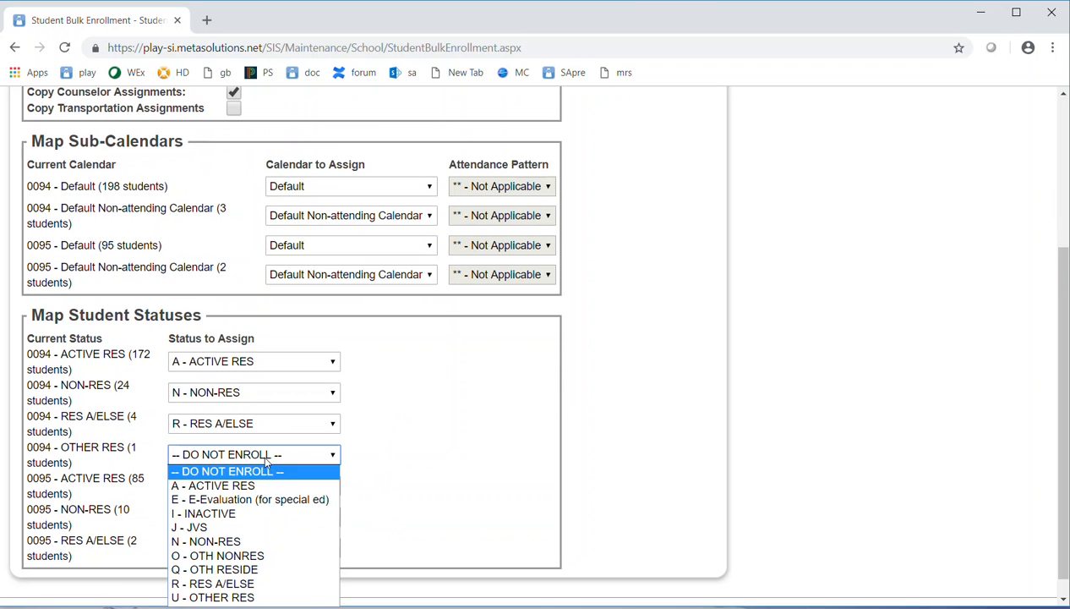
left_click(248, 570)
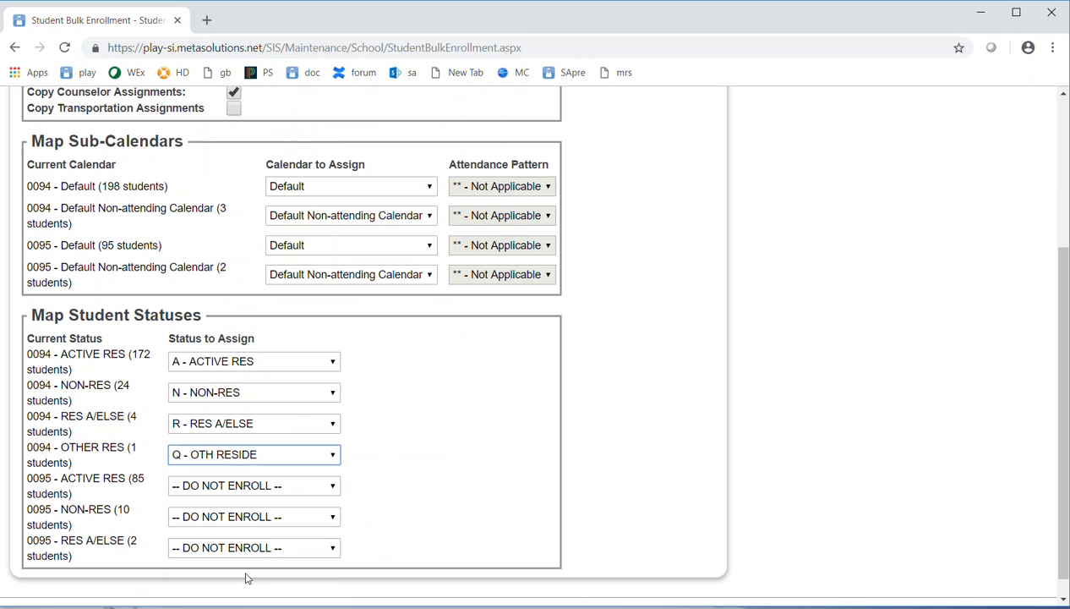
- Map 0095 statuses to A - ACTIVE RES, N - NON-RES and R - RES A/ELSE
left_click(203, 495)
key("Down")
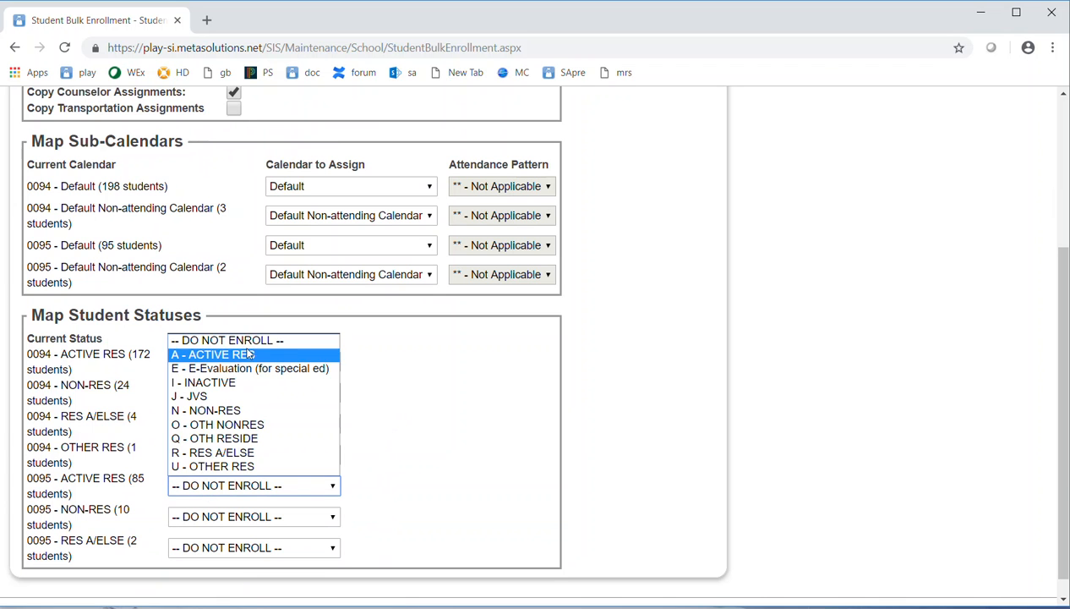
key("Return")
left_click(231, 519)
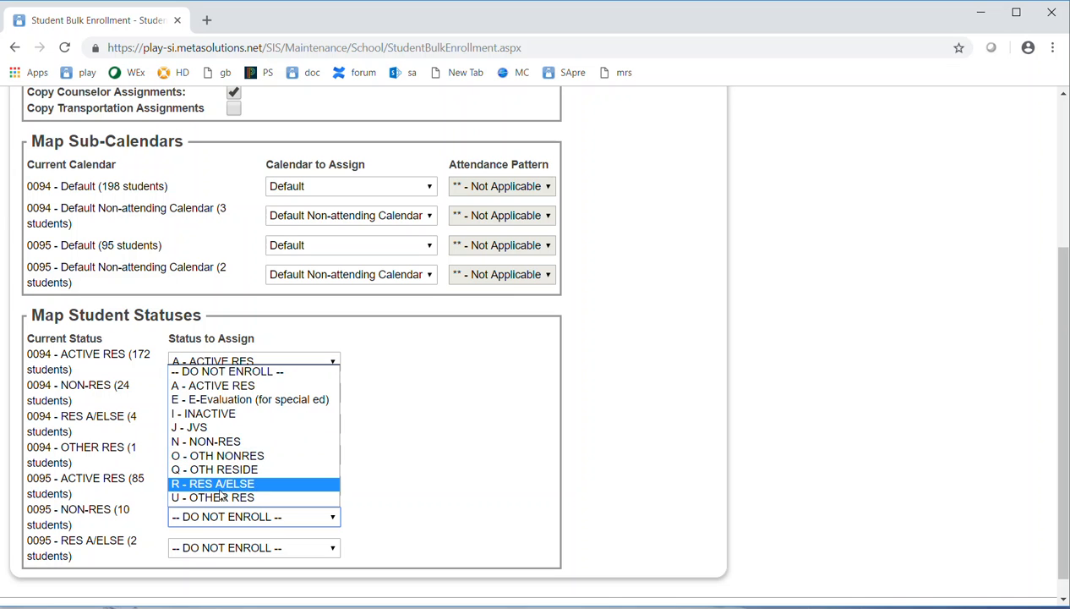
left_click(221, 442)
left_click(223, 550)
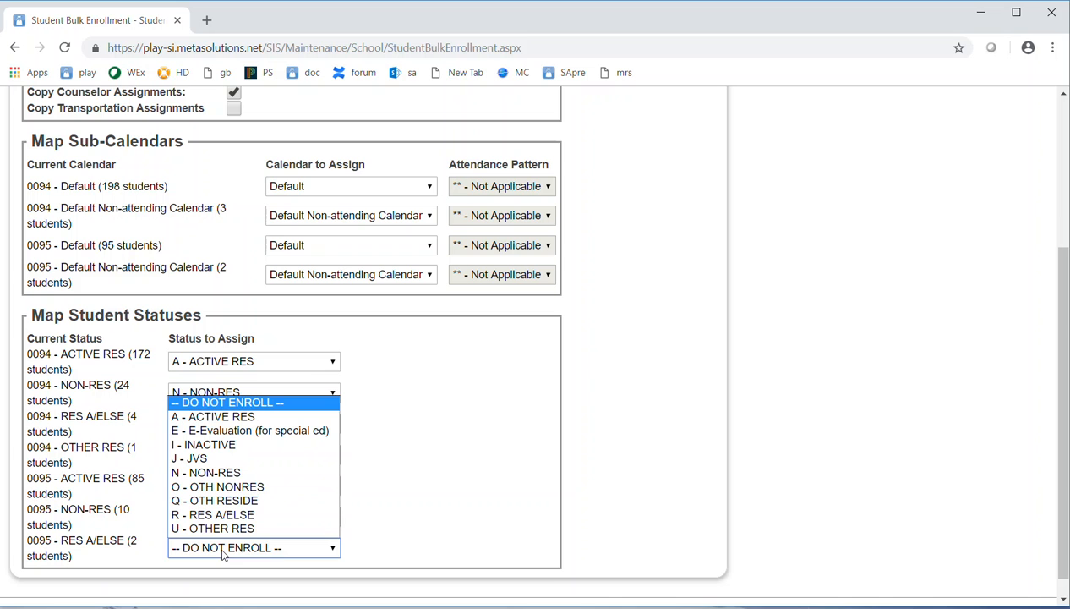
left_click(224, 514)
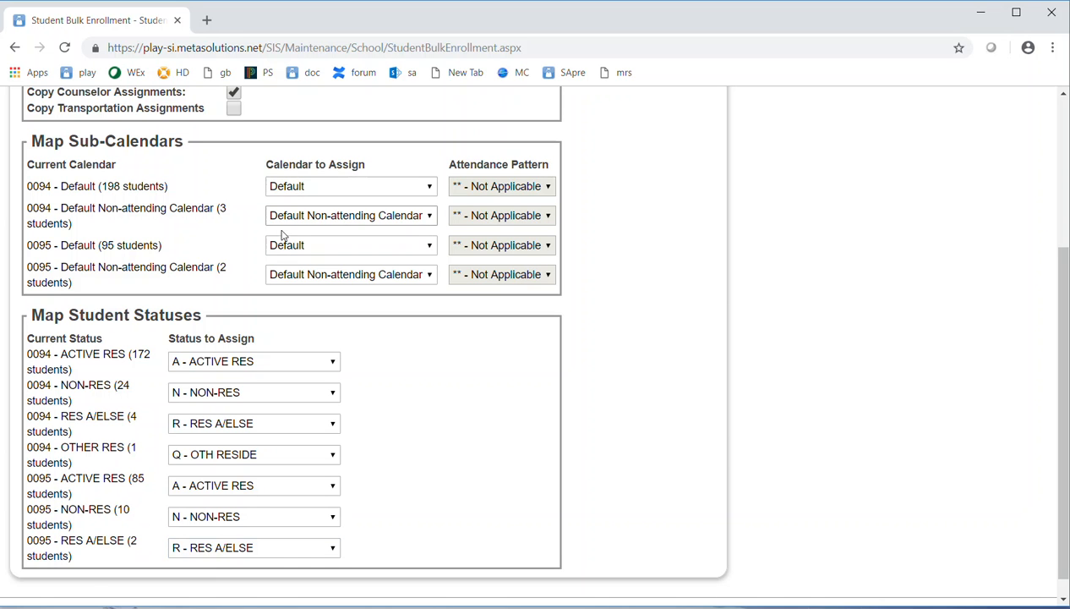
scroll(161, 233, "up", 3)
- Process the bulk enrollment and refresh the batch job list until it reads Complete
left_click(148, 240)
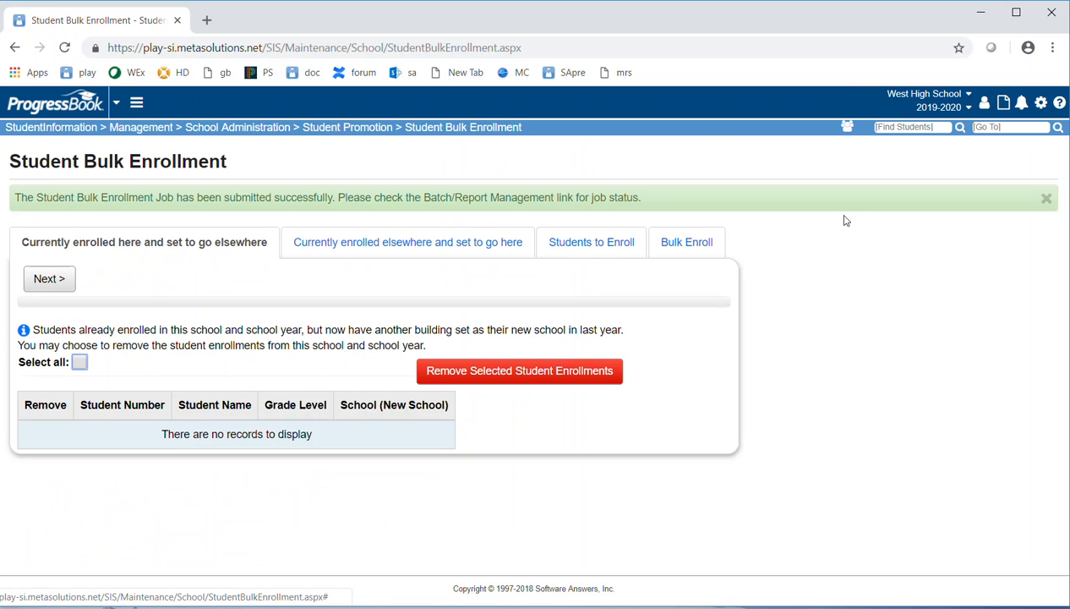
left_click(1041, 104)
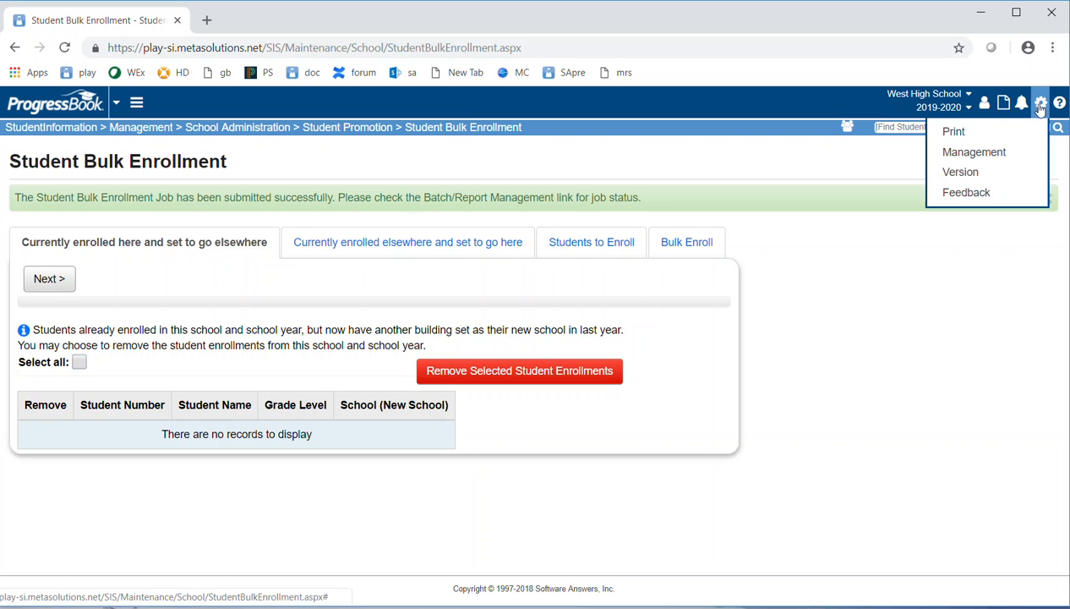
left_click(968, 152)
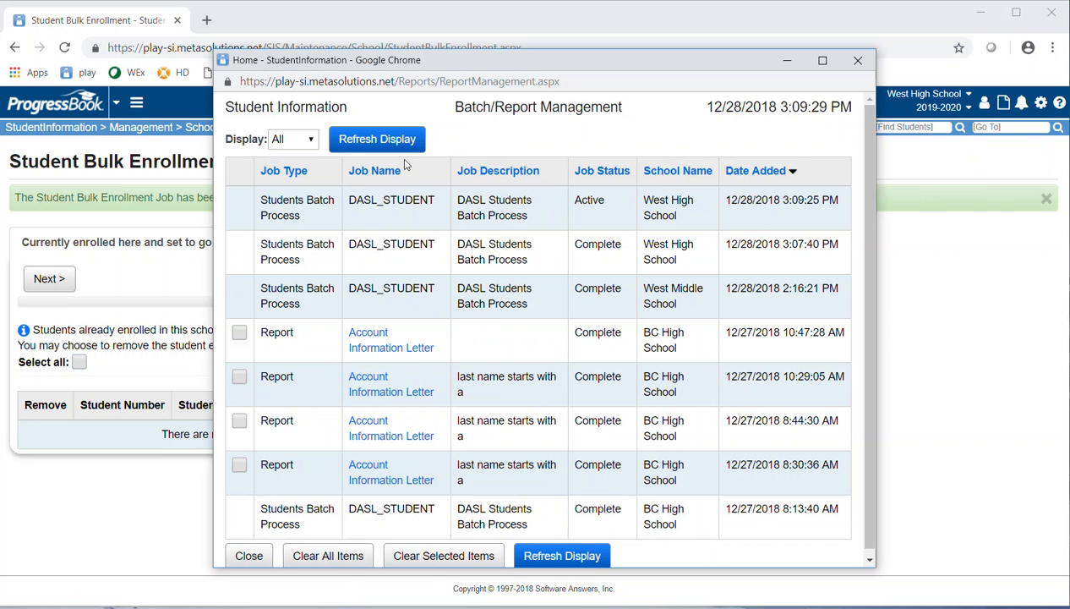
left_click(396, 143)
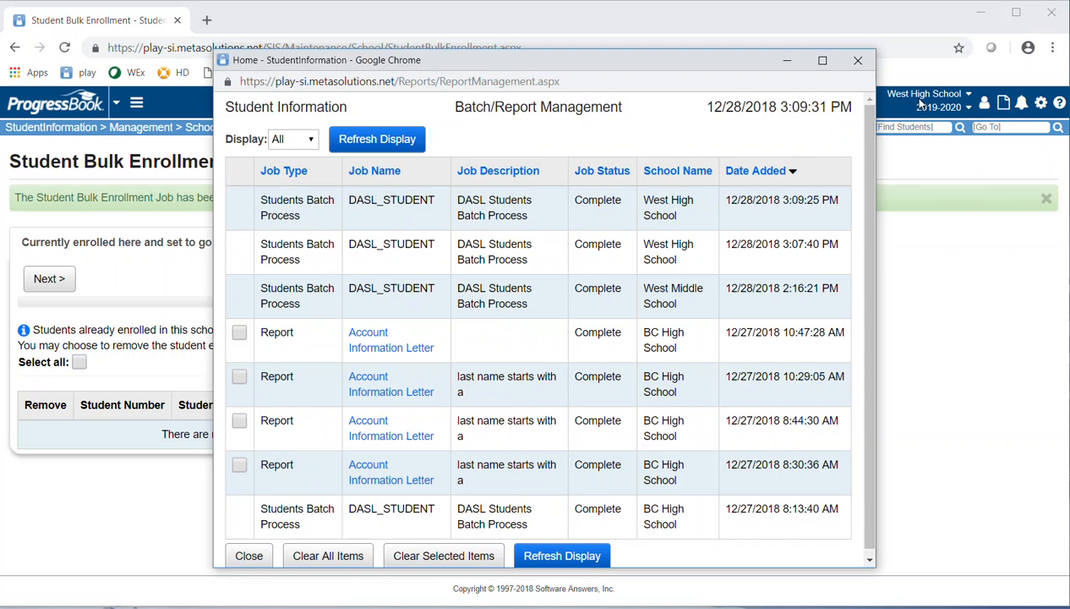
left_click(858, 60)
- Search all students and confirm 405 records are found
left_click(899, 127)
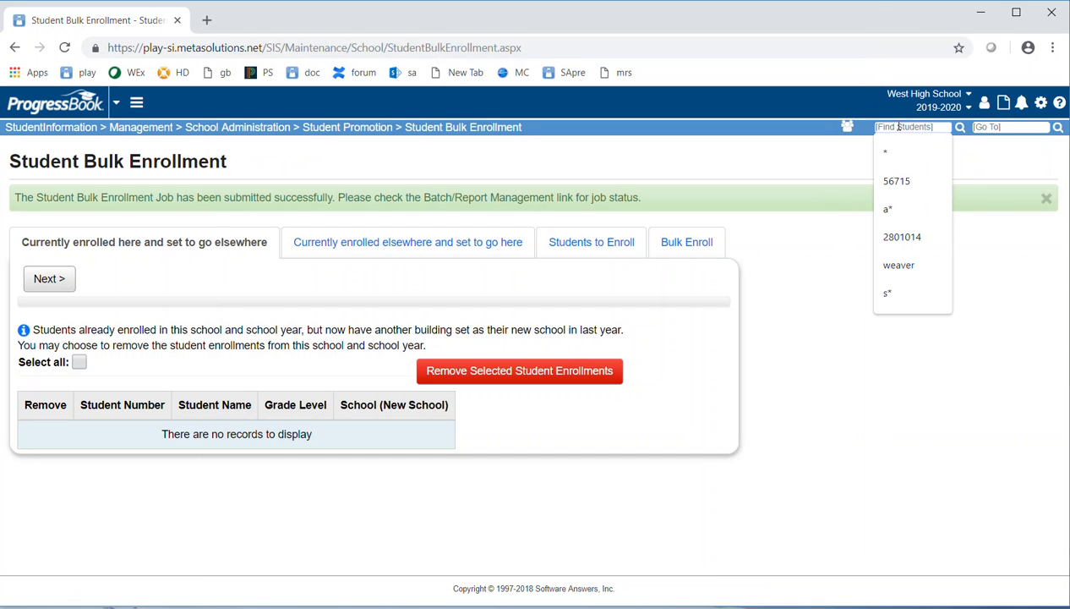
type("1")
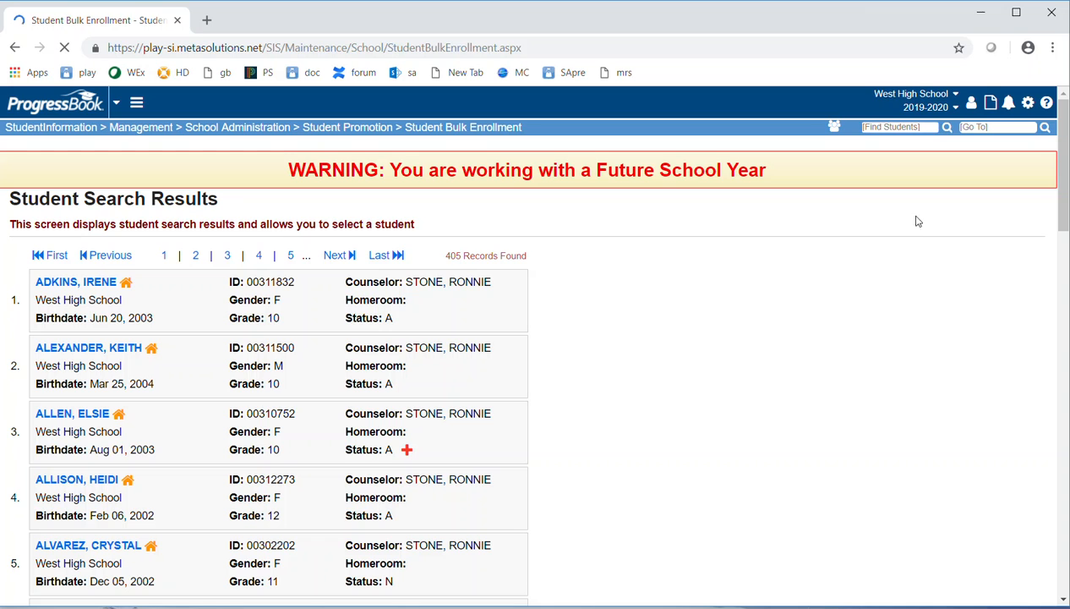
left_click_drag(450, 255, 525, 267)
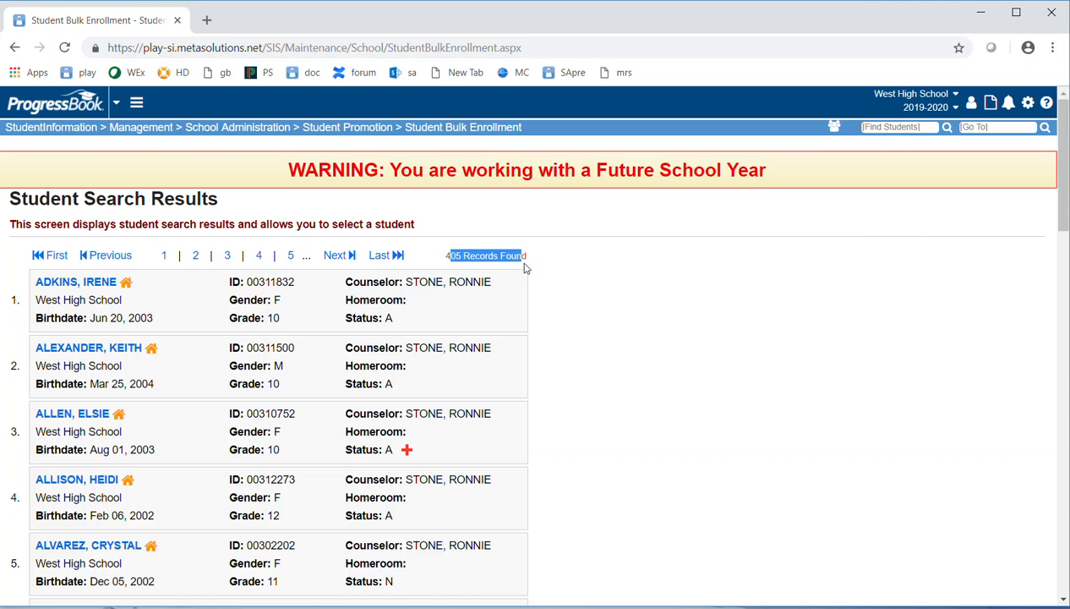